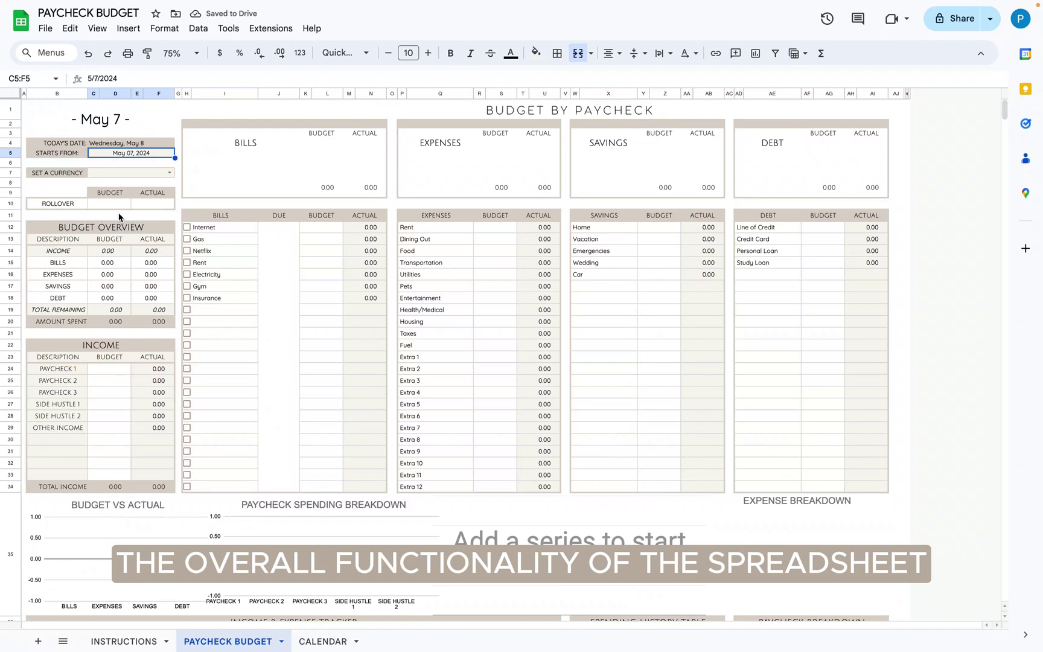
- Set the budget's currency to $
{"action": "left_click", "coordinate": [170, 172]}
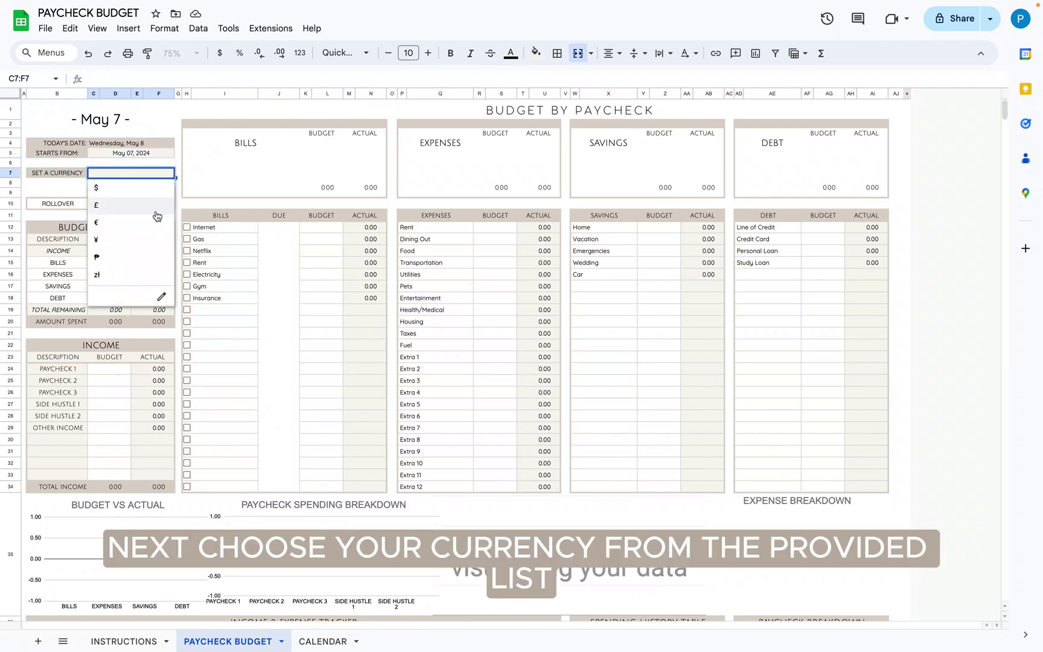
{"action": "left_click", "coordinate": [156, 187]}
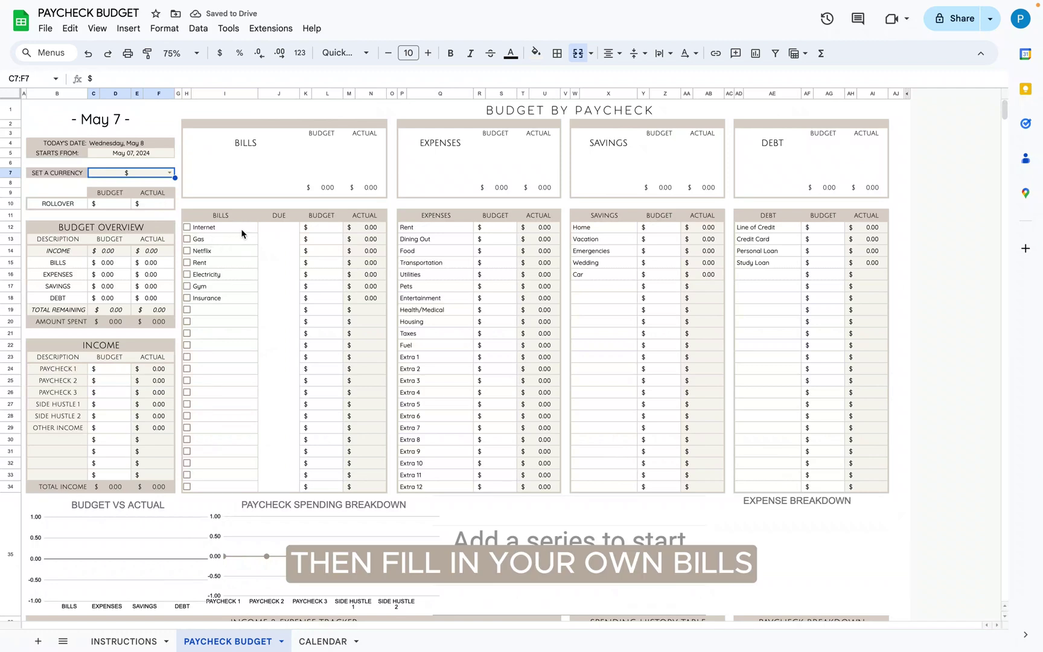
- Examine the item names listed in the Bills, Expenses, Savings, Debt and Income tables
{"action": "left_click_drag", "start_coordinate": [223, 227], "coordinate": [228, 380]}
{"action": "left_click", "coordinate": [419, 229]}
{"action": "left_click_drag", "start_coordinate": [425, 246], "coordinate": [425, 375]}
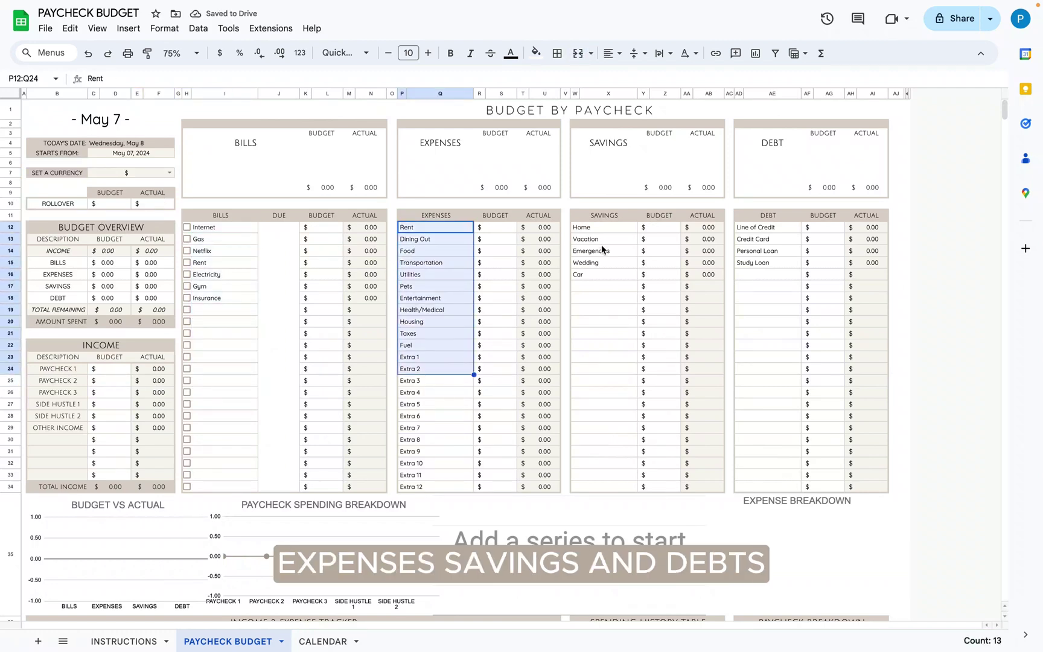
{"action": "left_click_drag", "start_coordinate": [604, 228], "coordinate": [605, 338]}
{"action": "left_click_drag", "start_coordinate": [762, 227], "coordinate": [759, 328]}
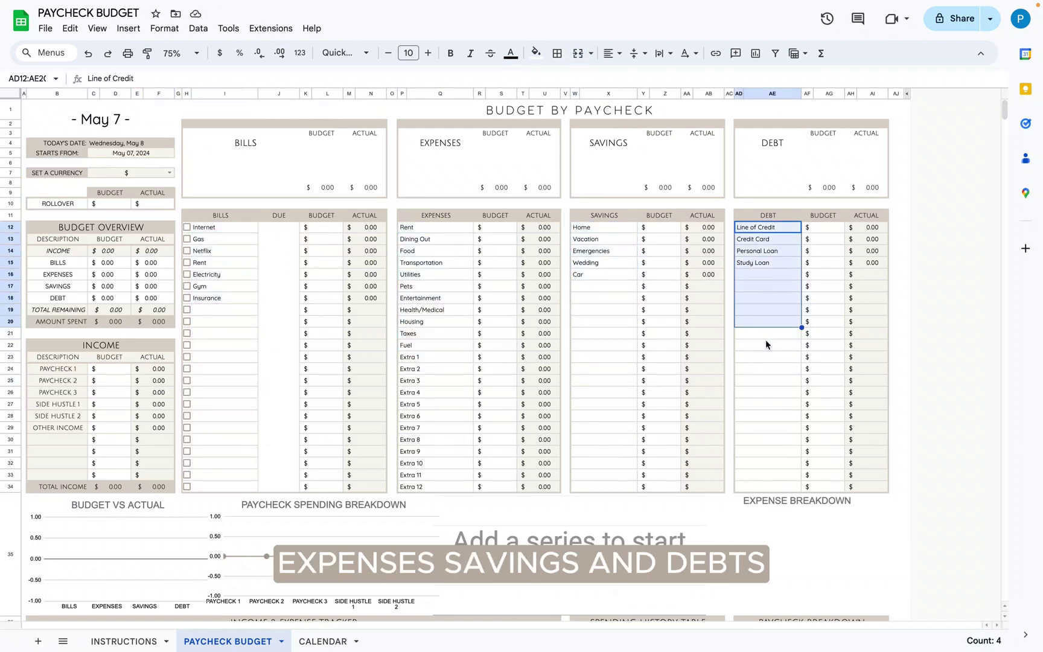
{"action": "left_click", "coordinate": [763, 344]}
{"action": "left_click_drag", "start_coordinate": [77, 371], "coordinate": [55, 476]}
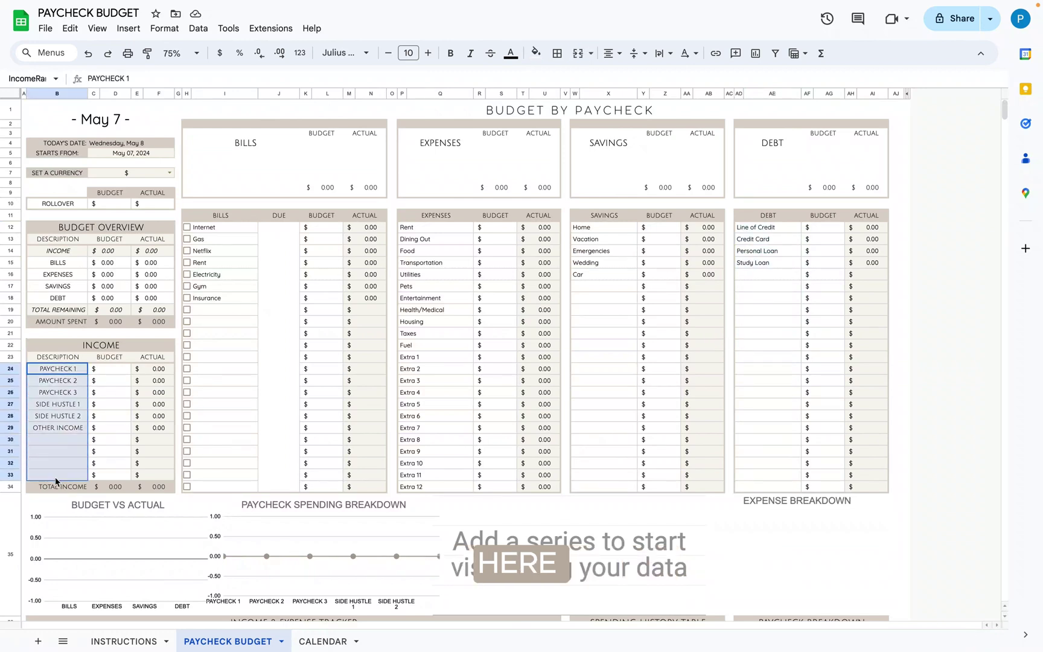
{"action": "left_click", "coordinate": [68, 375]}
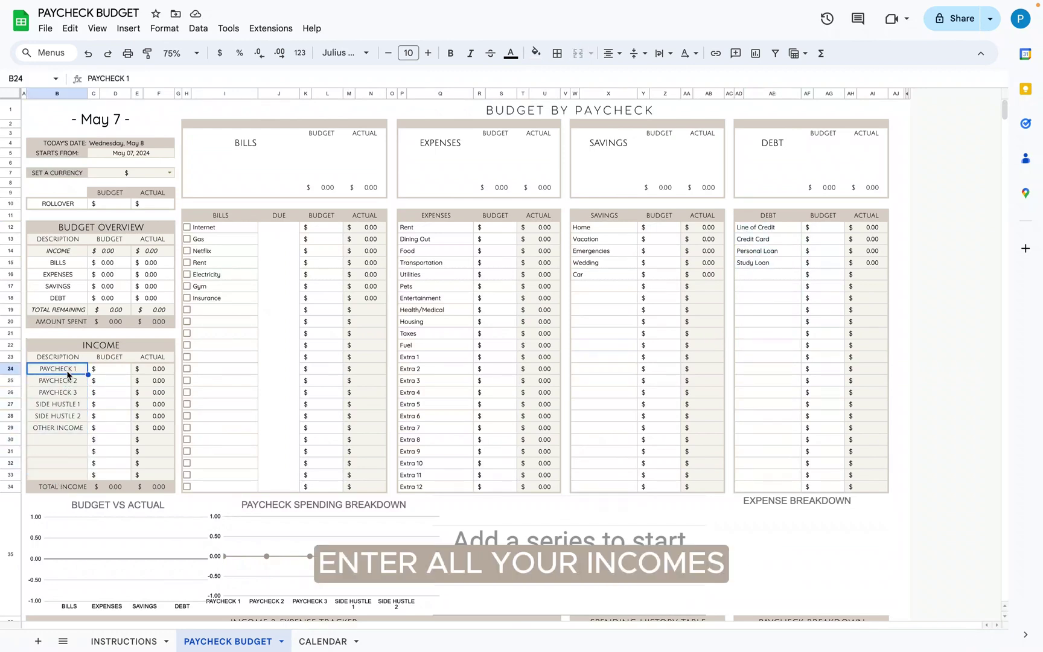
- Enter the budgeted income: 400 for Paycheck 1, 500 for Paycheck 2, 600 for Paycheck 3 and 700 for Side Hustle 1
{"action": "left_click", "coordinate": [119, 373]}
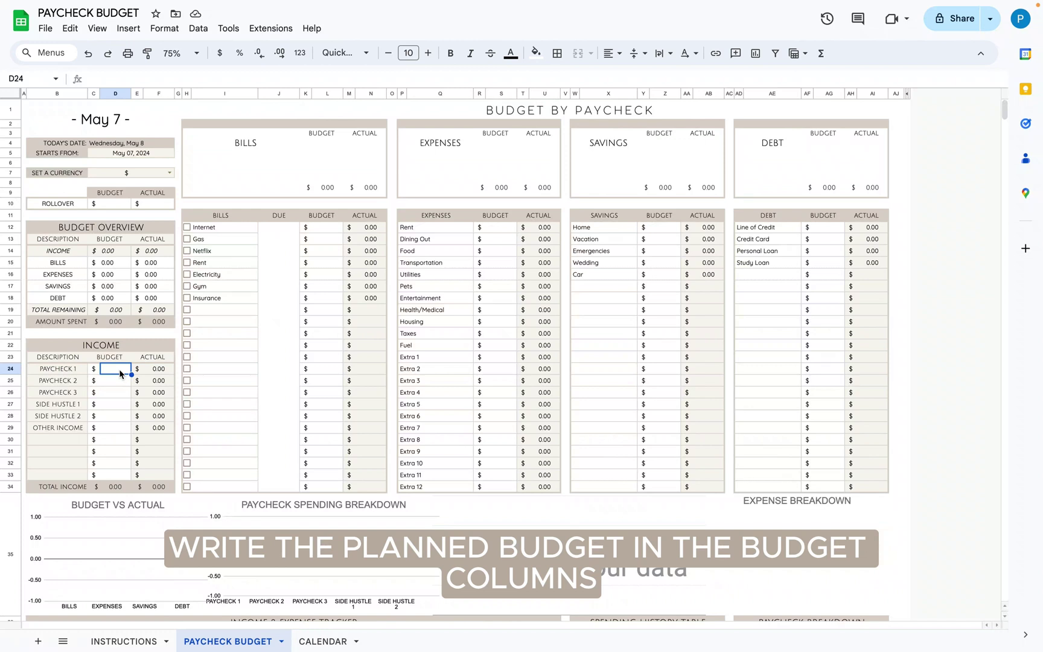
{"action": "type", "text": "400"}
{"action": "key", "text": "Return"}
{"action": "type", "text": "500"}
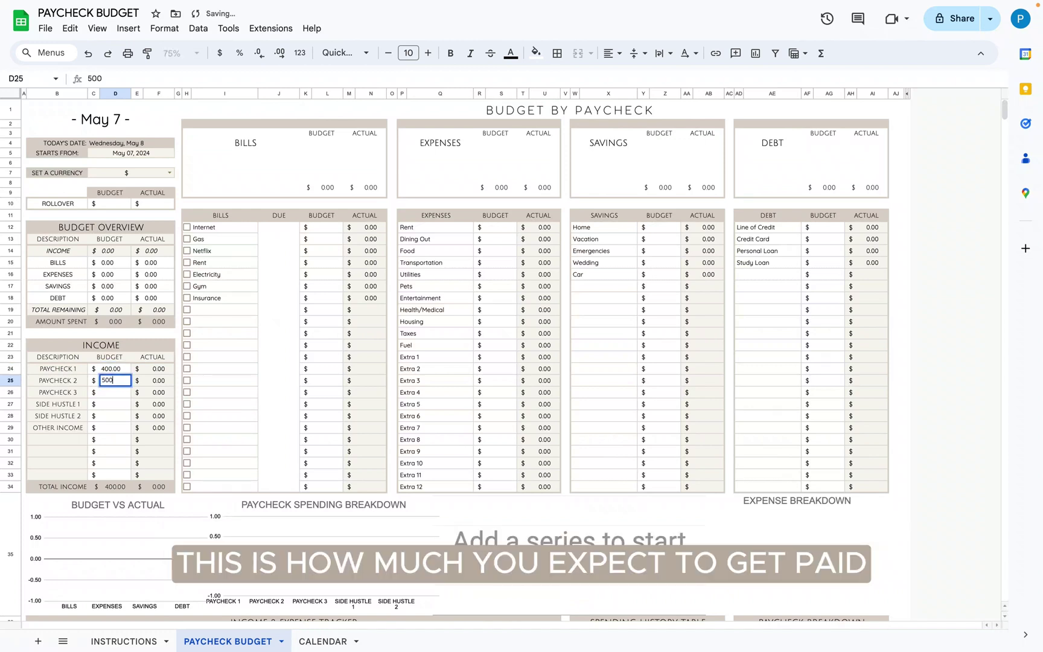
{"action": "key", "text": "Return"}
{"action": "type", "text": "600"}
{"action": "key", "text": "Return"}
{"action": "type", "text": "700"}
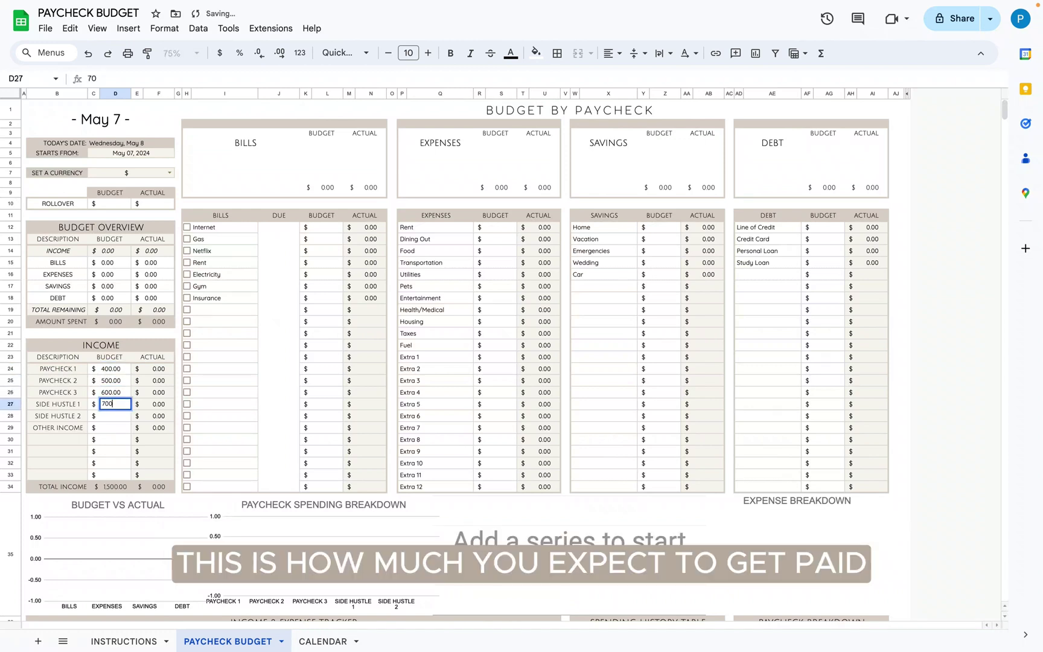
{"action": "key", "text": "Return"}
- Examine the Actual columns of the Income, Bills and Expenses tables
{"action": "left_click_drag", "start_coordinate": [144, 367], "coordinate": [161, 481]}
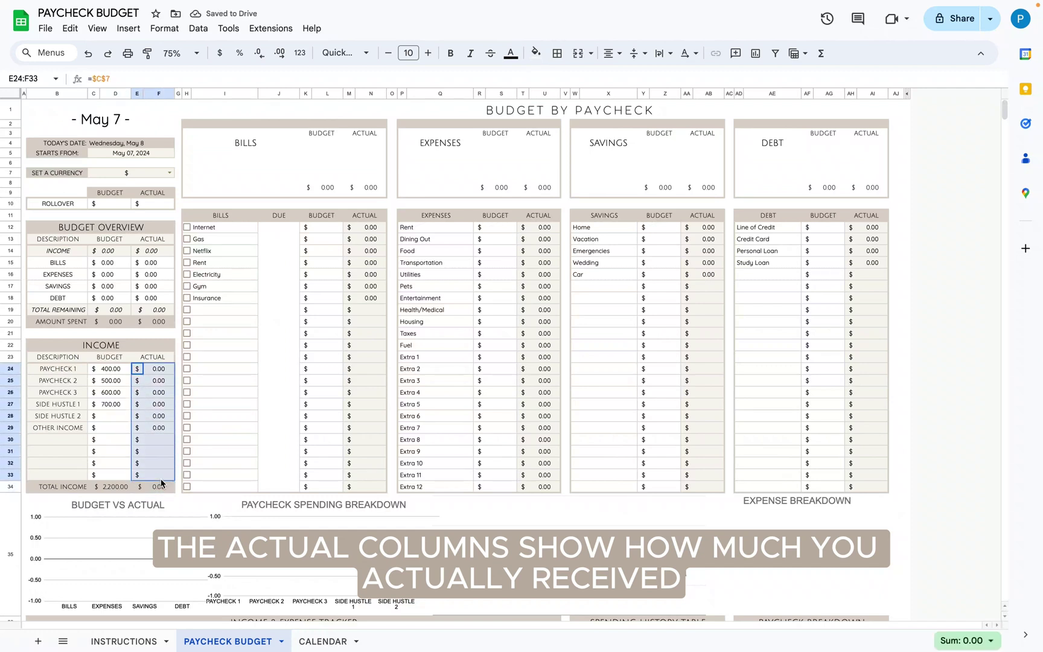
{"action": "left_click", "coordinate": [109, 407]}
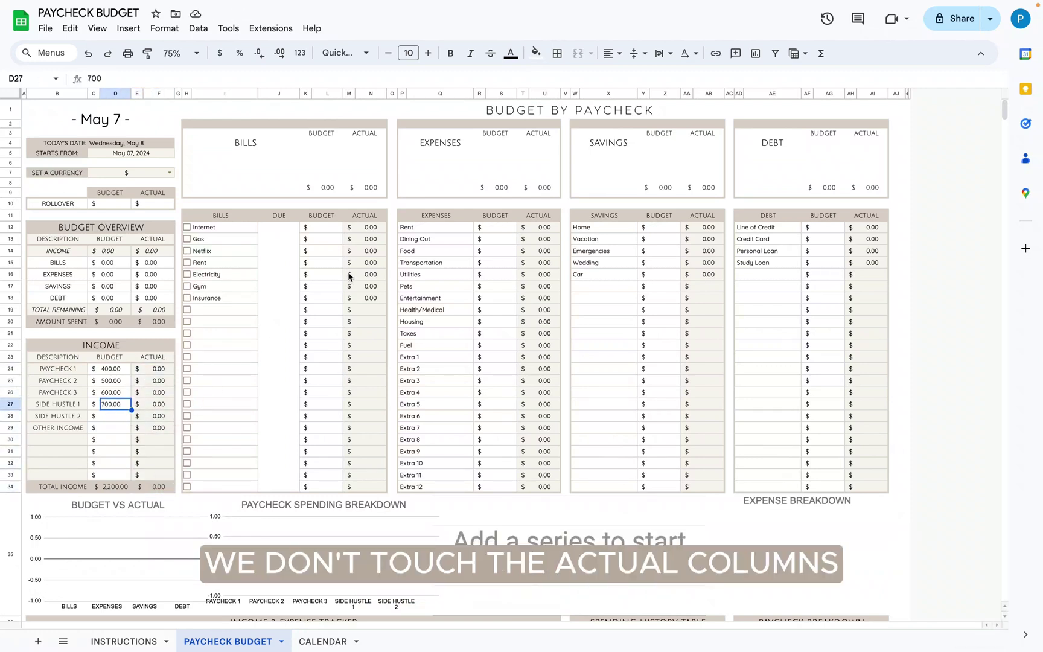
{"action": "left_click_drag", "start_coordinate": [348, 230], "coordinate": [365, 487]}
{"action": "left_click_drag", "start_coordinate": [524, 228], "coordinate": [541, 490]}
{"action": "left_click", "coordinate": [564, 310]}
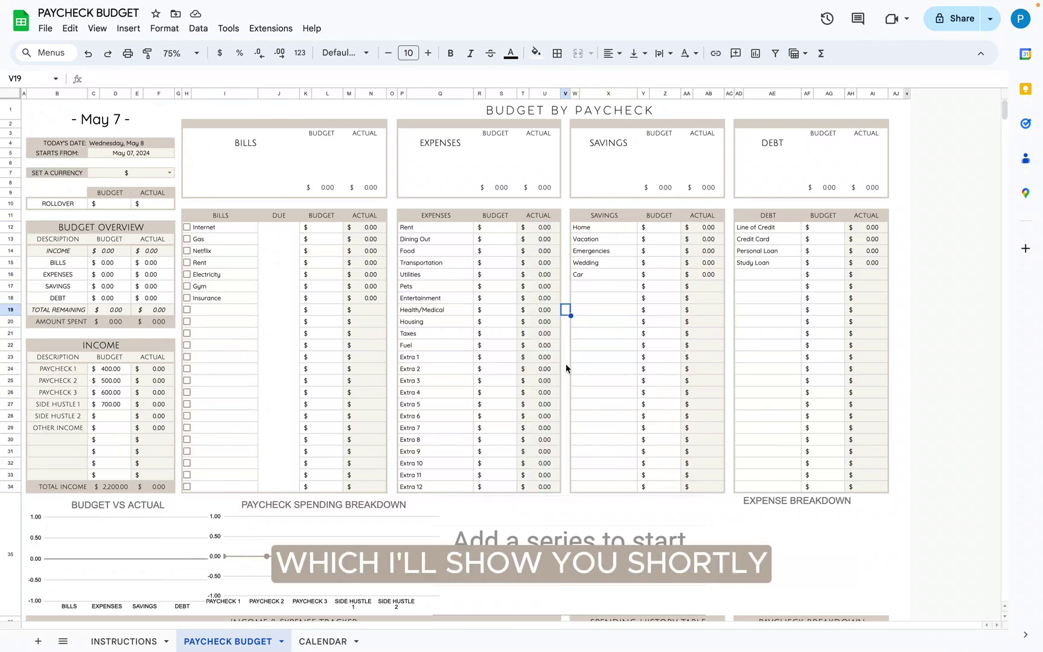
{"action": "scroll", "coordinate": [566, 363], "scroll_direction": "down", "scroll_amount": 3}
{"action": "scroll", "coordinate": [565, 364], "scroll_direction": "up", "scroll_amount": 3}
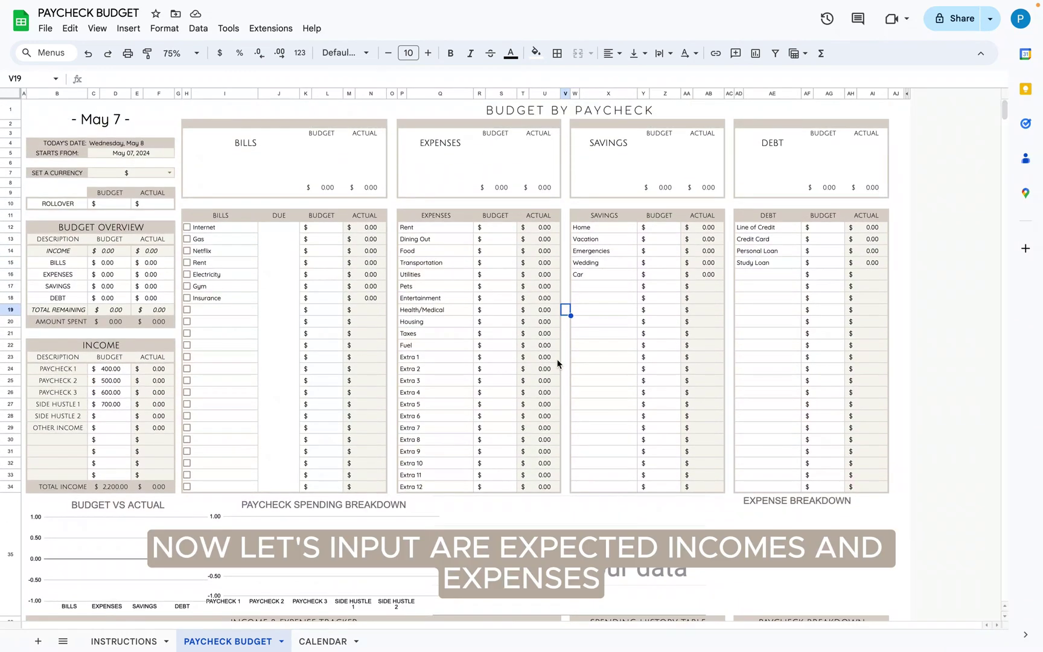
- Set the bills' due dates to May 6 for Internet, May 8 for Gas and May 9 for Netflix
{"action": "double_click", "coordinate": [278, 227]}
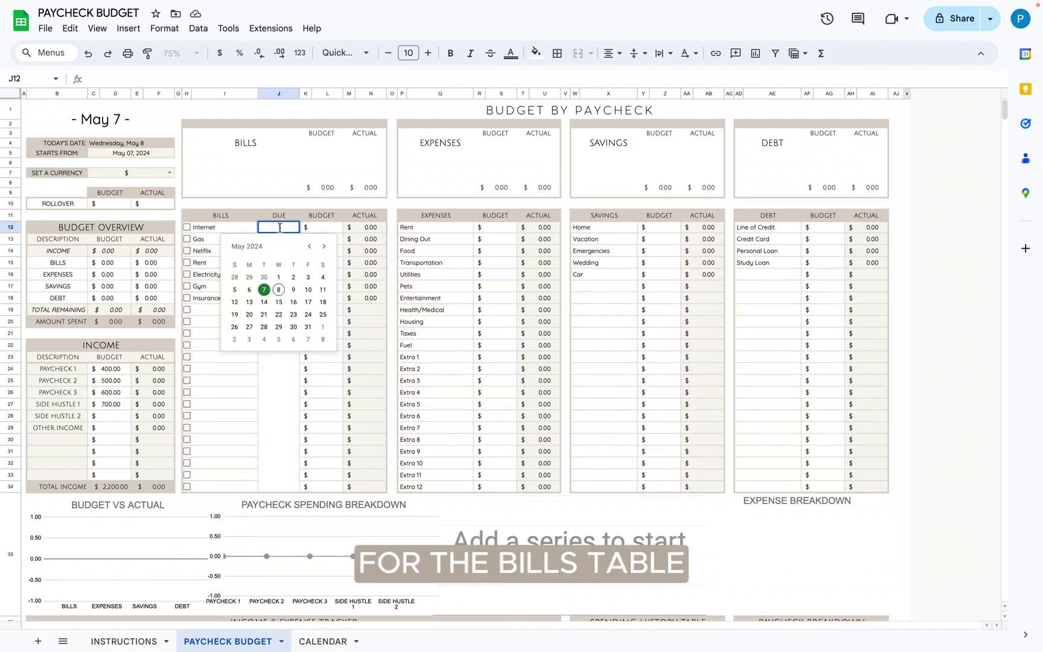
{"action": "left_click", "coordinate": [250, 290]}
{"action": "double_click", "coordinate": [283, 239]}
{"action": "left_click", "coordinate": [279, 302]}
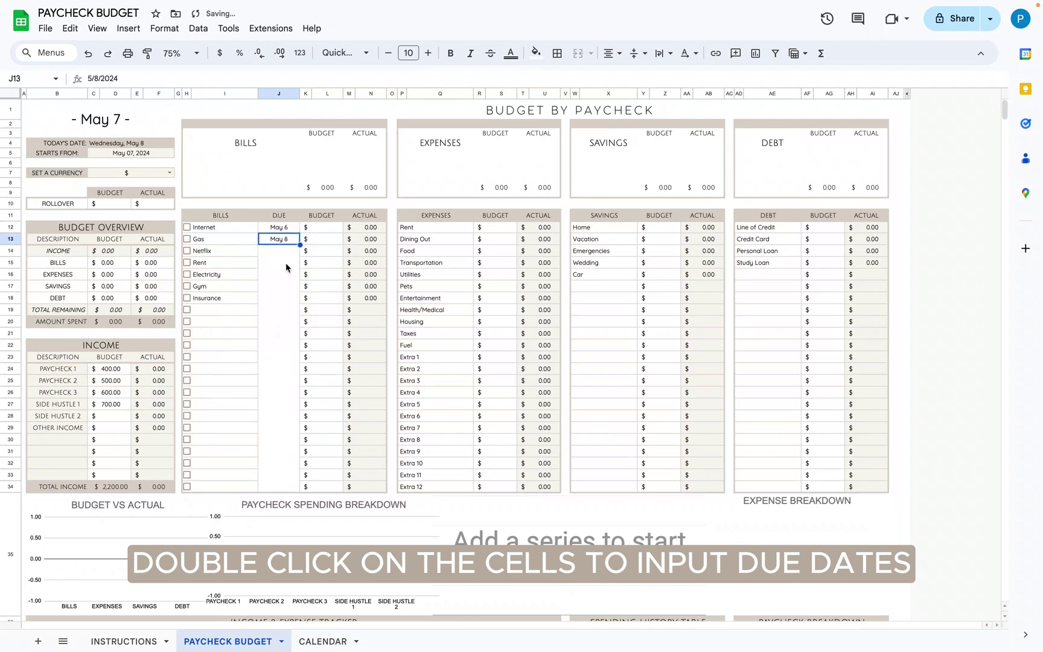
{"action": "double_click", "coordinate": [284, 251]}
{"action": "left_click", "coordinate": [294, 312]}
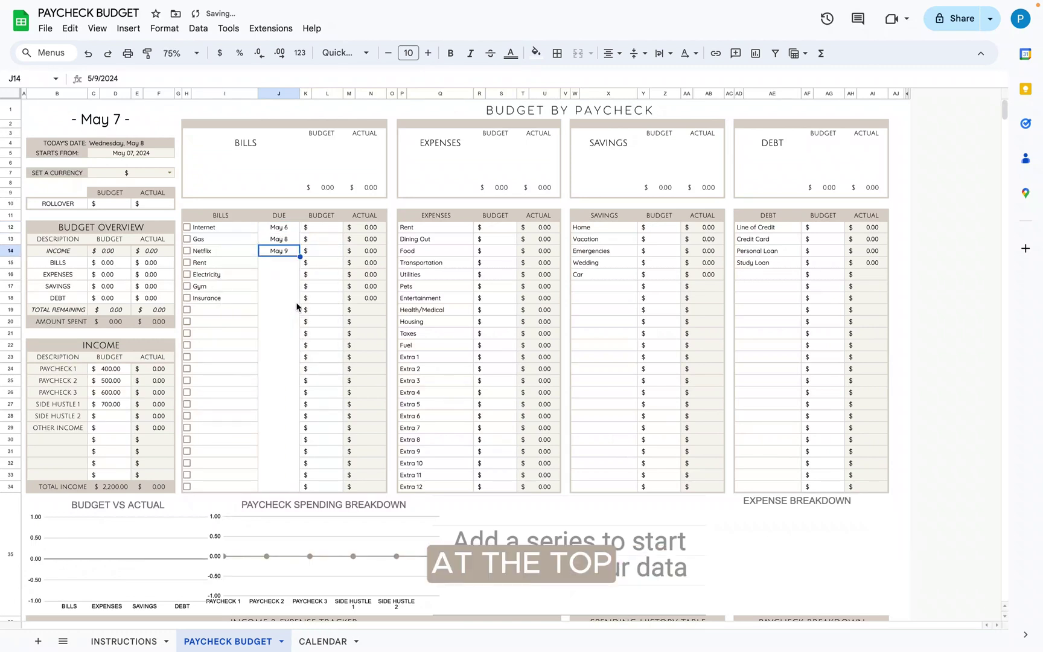
- Enter the bills' budget amounts: 50 for Internet, 60 for Gas and 70 for Netflix
{"action": "left_click", "coordinate": [329, 228]}
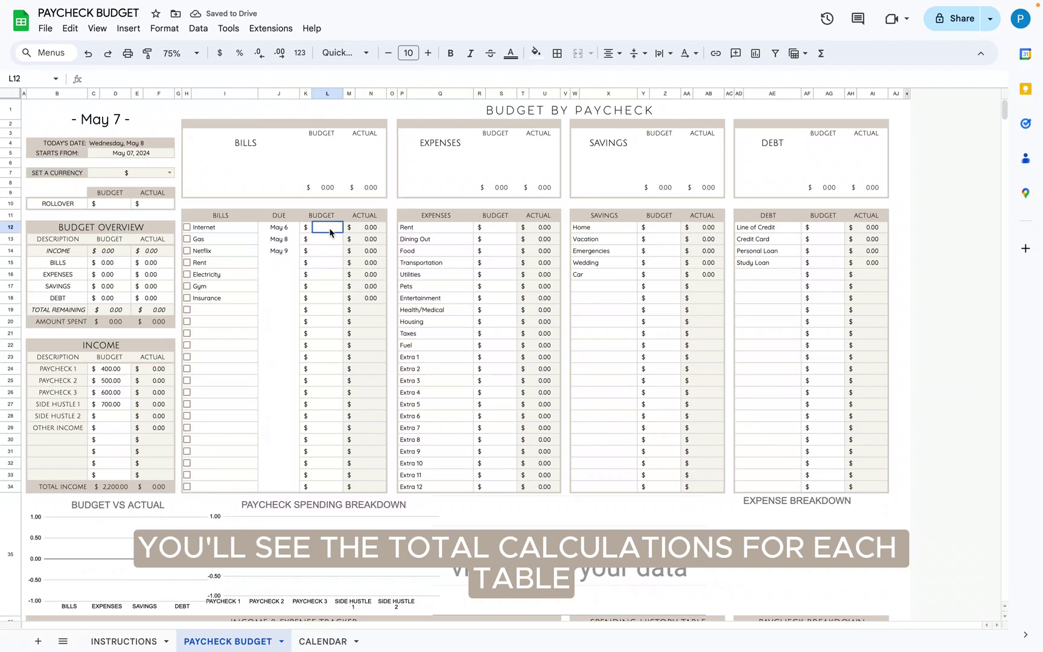
{"action": "type", "text": "50"}
{"action": "key", "text": "Return"}
{"action": "type", "text": "60"}
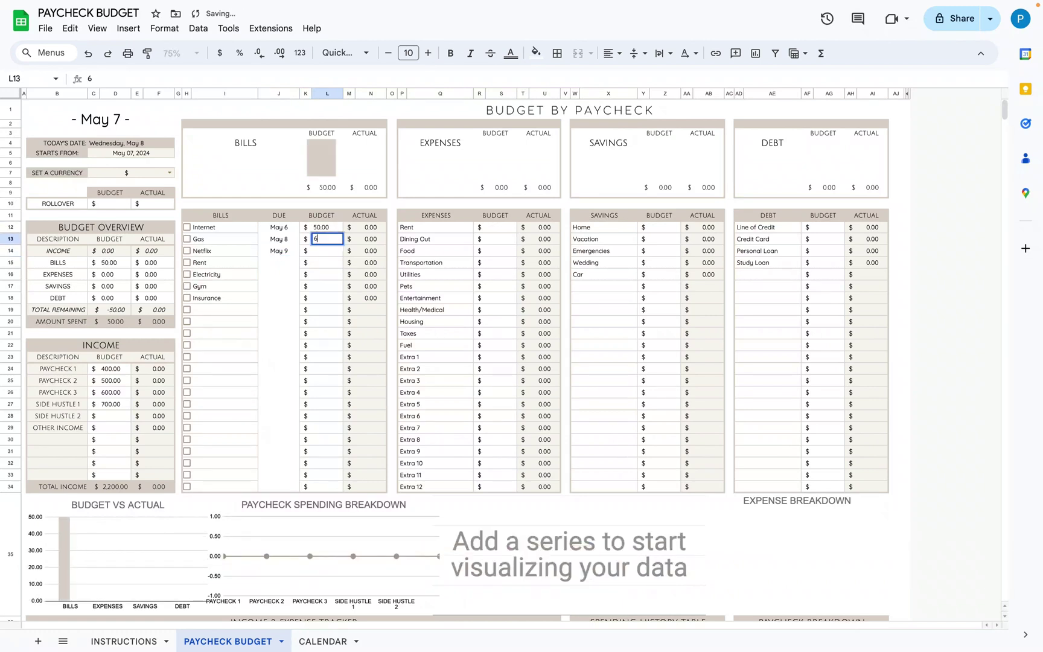
{"action": "key", "text": "Return"}
{"action": "type", "text": "70"}
{"action": "key", "text": "Return"}
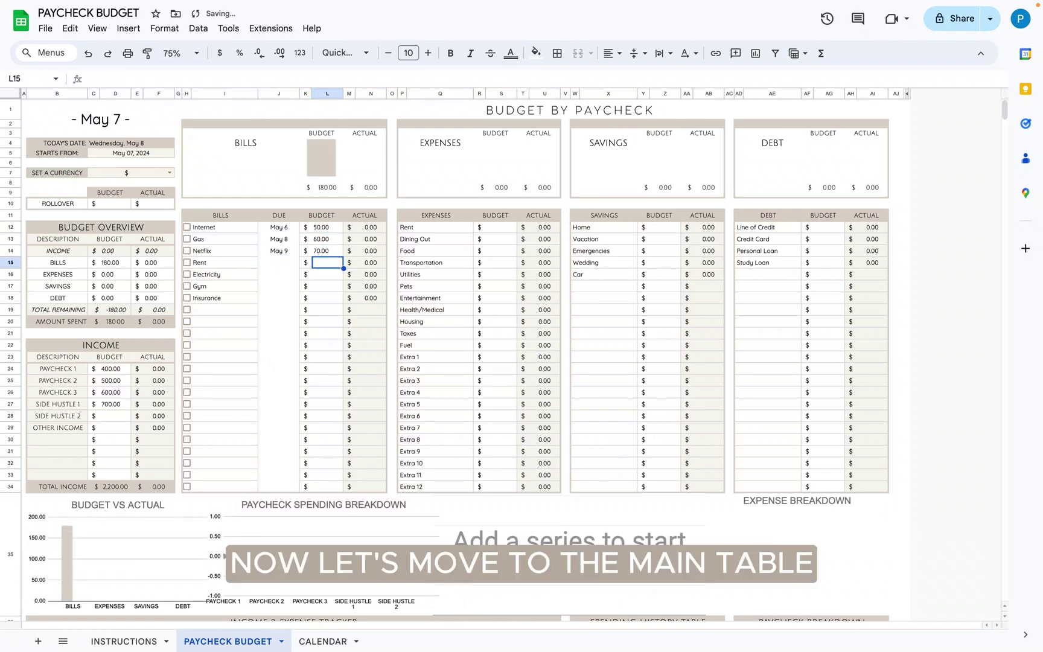
- Set the date of the first Income & Expense Tracker entry to May 6, 2024
{"action": "scroll", "coordinate": [339, 314], "scroll_direction": "down", "scroll_amount": 2}
{"action": "scroll", "coordinate": [339, 315], "scroll_direction": "down", "scroll_amount": 7}
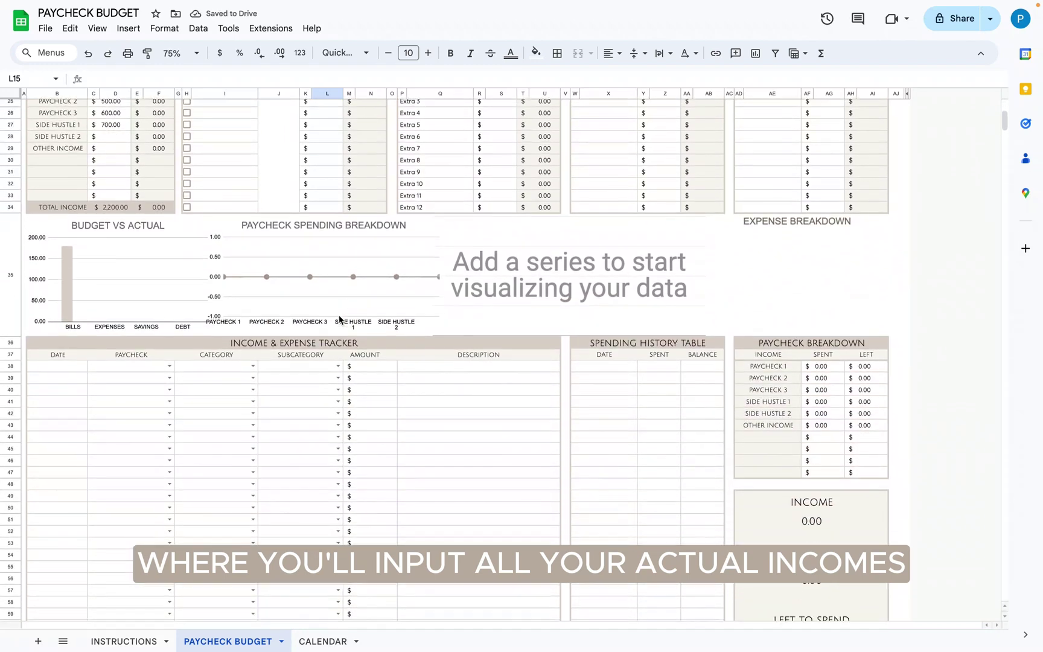
{"action": "scroll", "coordinate": [339, 319], "scroll_direction": "up", "scroll_amount": 1}
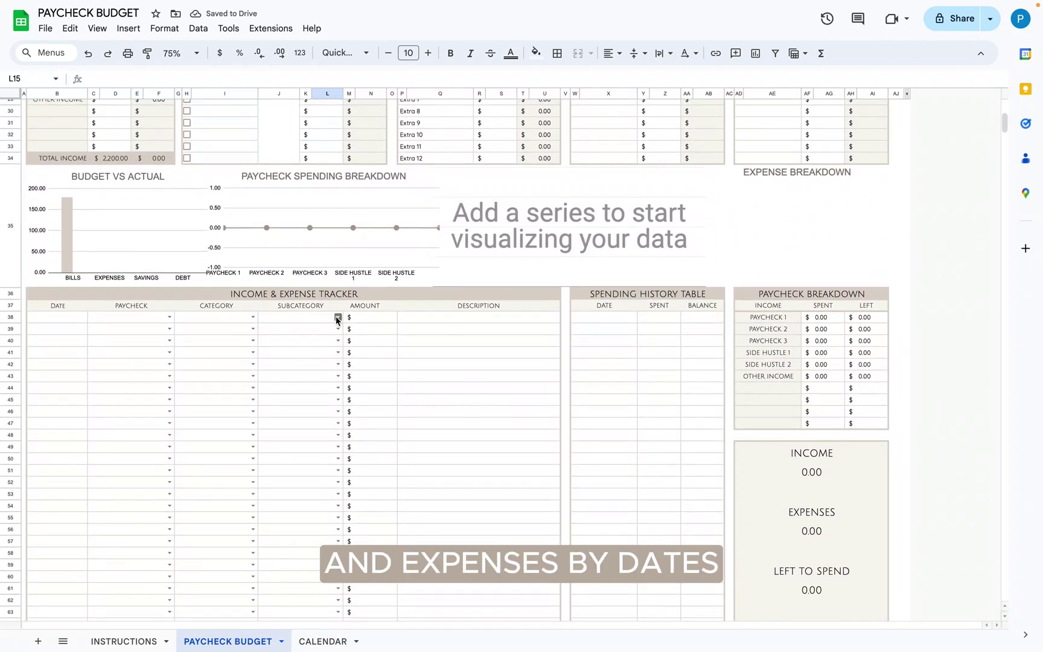
{"action": "left_click", "coordinate": [64, 318]}
{"action": "double_click", "coordinate": [65, 318]}
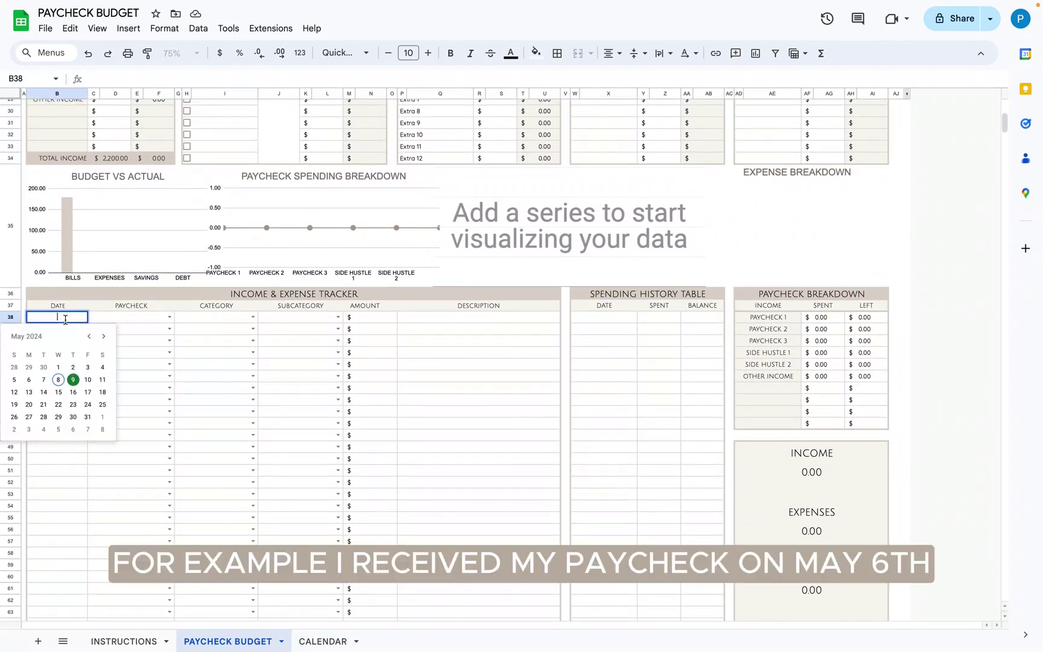
{"action": "left_click", "coordinate": [29, 380]}
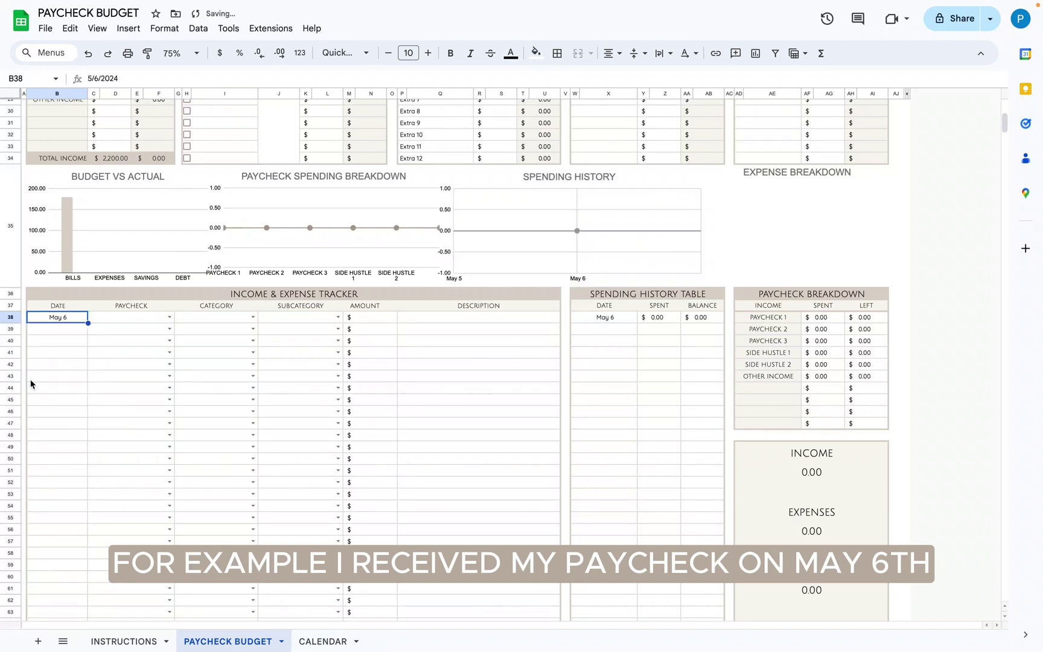
- Assign the May 6 tracker entry the paycheck PAYCHECK 1, category INCOME and subcategory PAYCHECK 1
{"action": "left_click", "coordinate": [170, 317]}
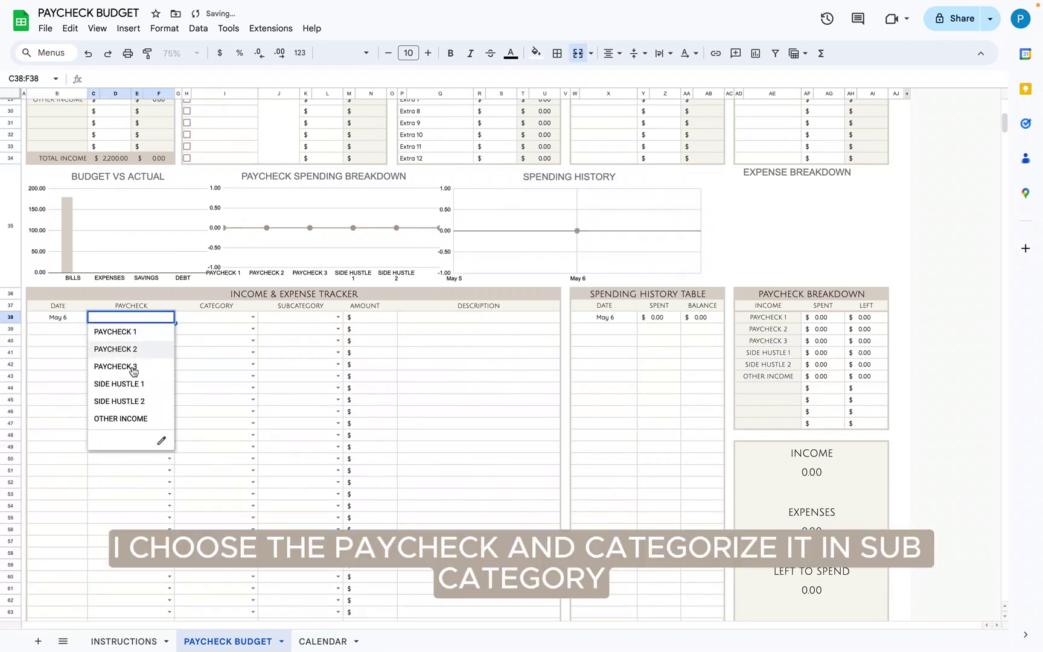
{"action": "left_click", "coordinate": [149, 334]}
{"action": "left_click", "coordinate": [253, 317]}
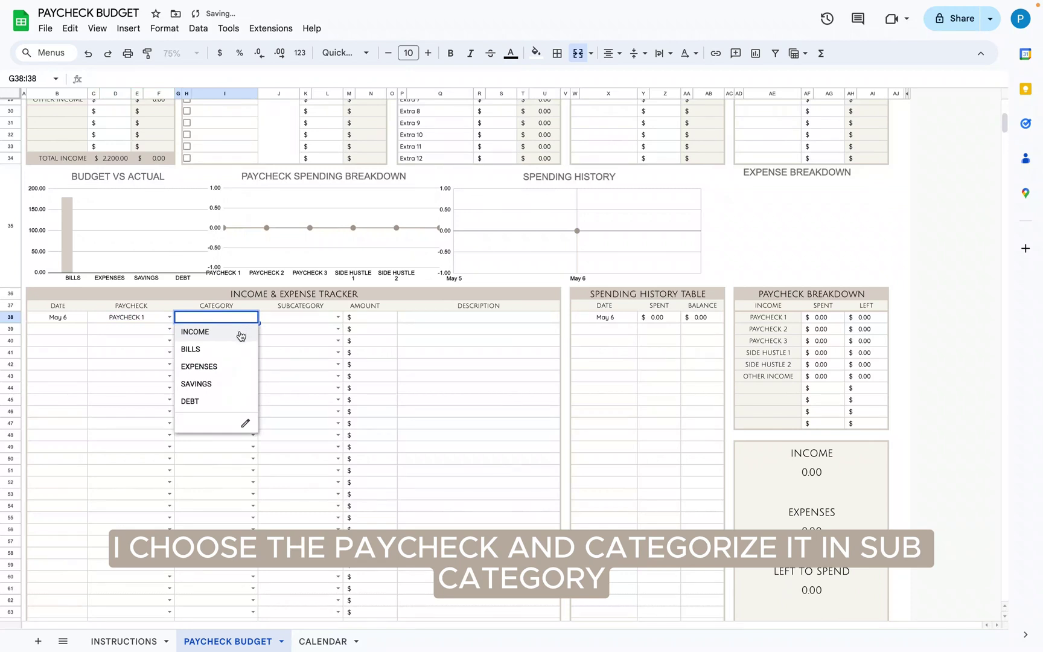
{"action": "left_click", "coordinate": [239, 332]}
{"action": "left_click", "coordinate": [338, 318]}
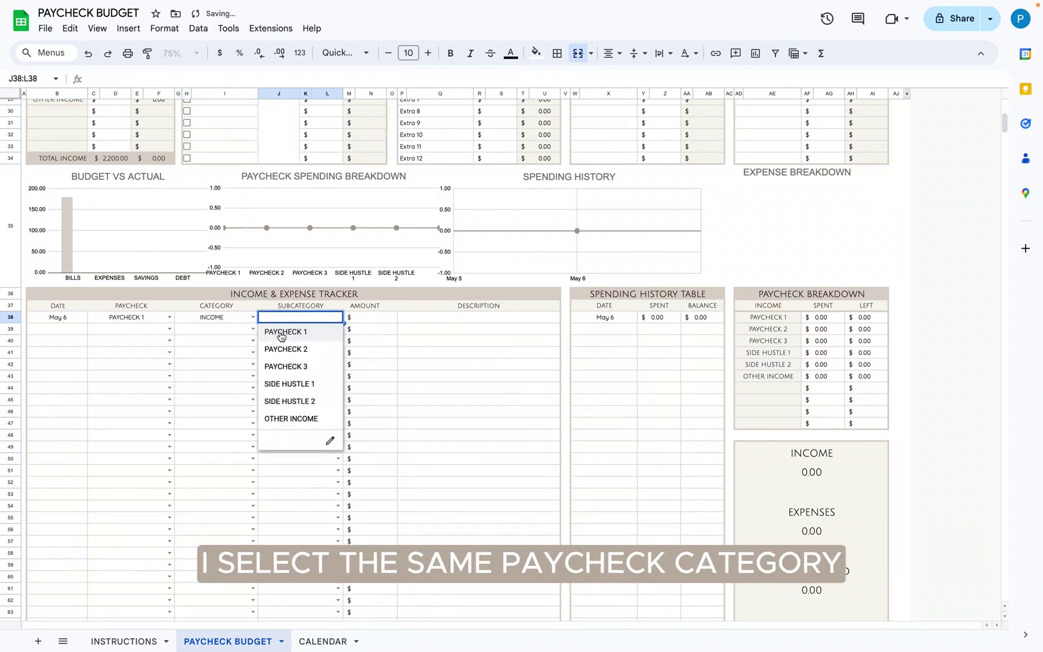
{"action": "left_click", "coordinate": [275, 334]}
{"action": "left_click", "coordinate": [148, 318]}
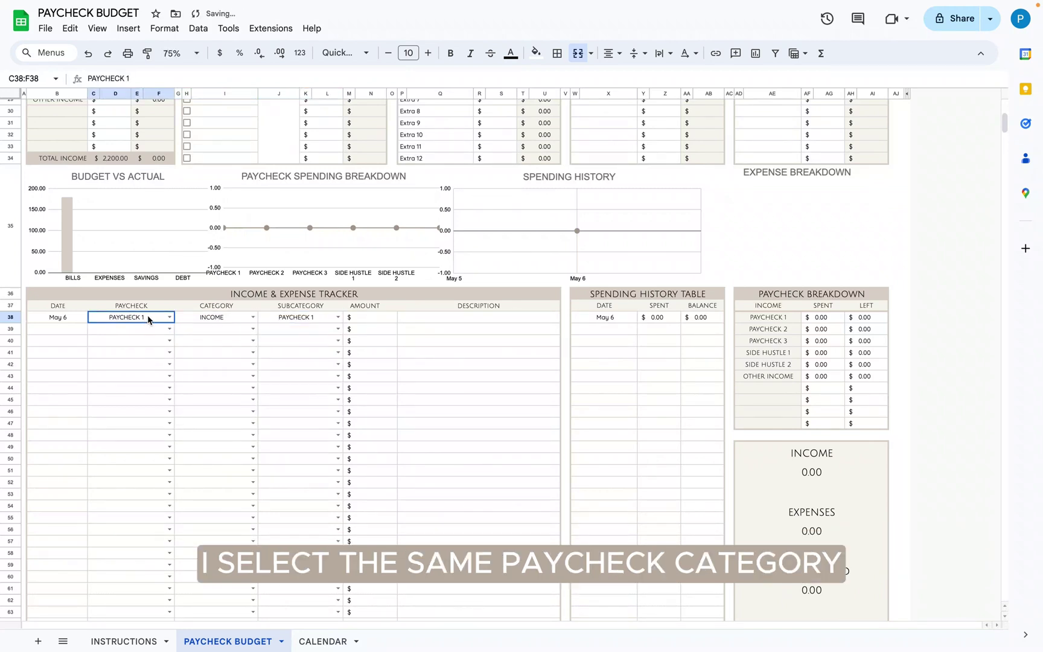
{"action": "left_click", "coordinate": [290, 316]}
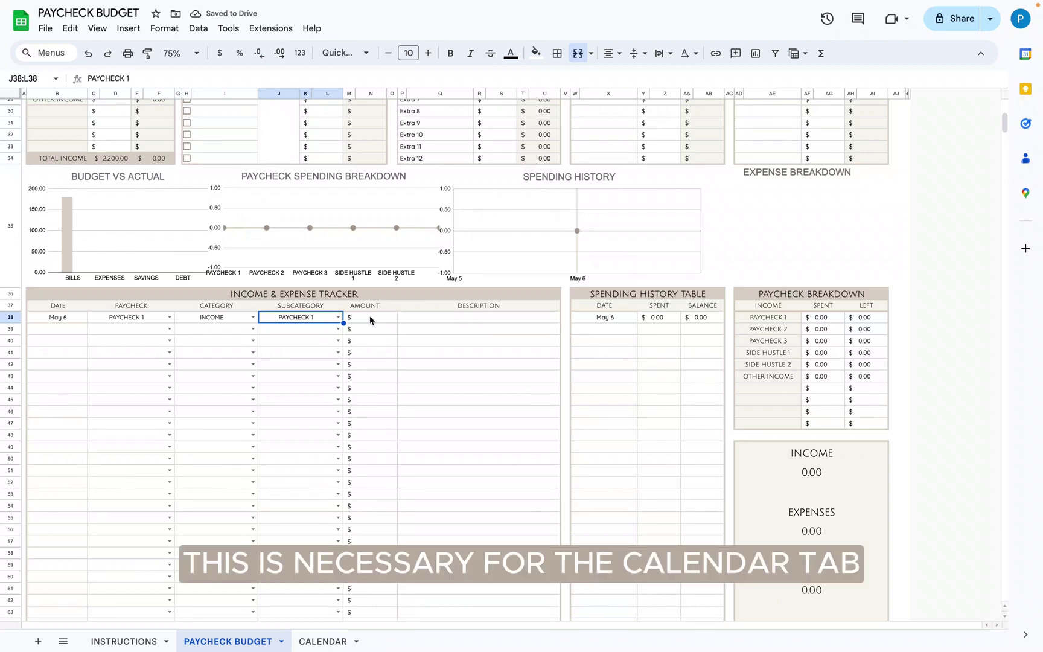
- Enter 300 as the amount of the May 6 income entry and select its description cell
{"action": "left_click", "coordinate": [372, 318]}
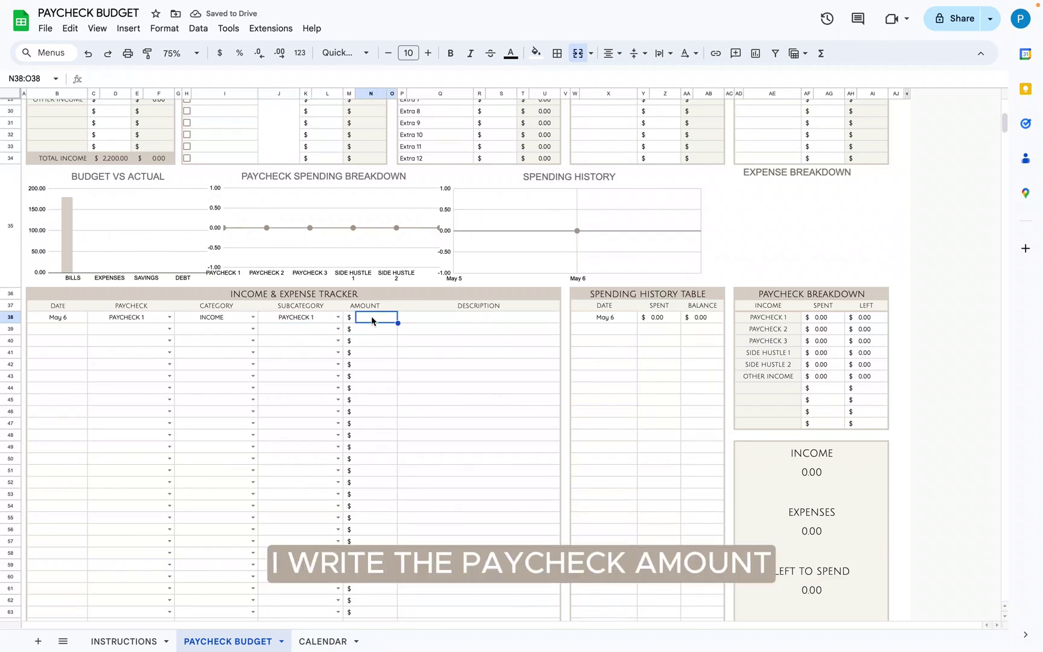
{"action": "type", "text": "300"}
{"action": "key", "text": "Return"}
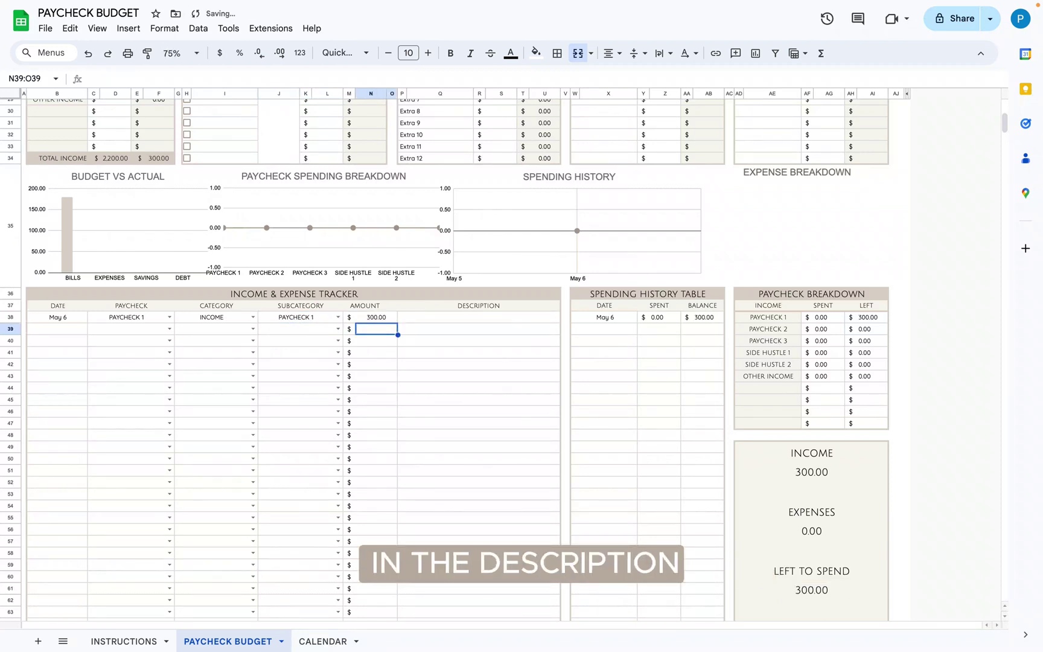
{"action": "left_click", "coordinate": [463, 314]}
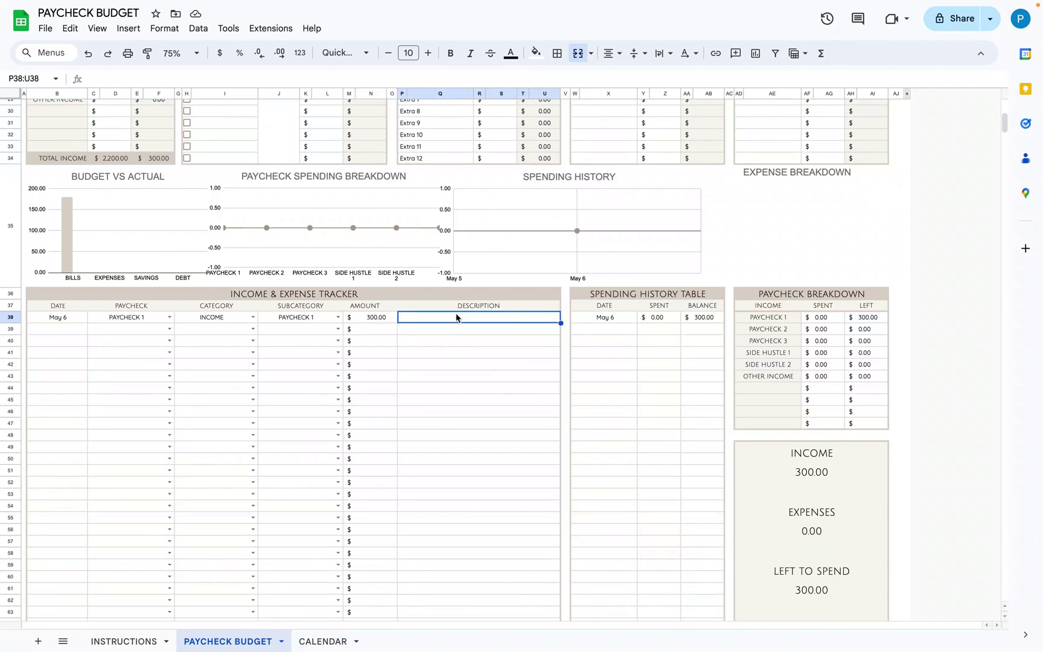
- Start a second Income & Expense Tracker entry dated May 7, 2024 and assign it to PAYCHECK 1
{"action": "double_click", "coordinate": [76, 334]}
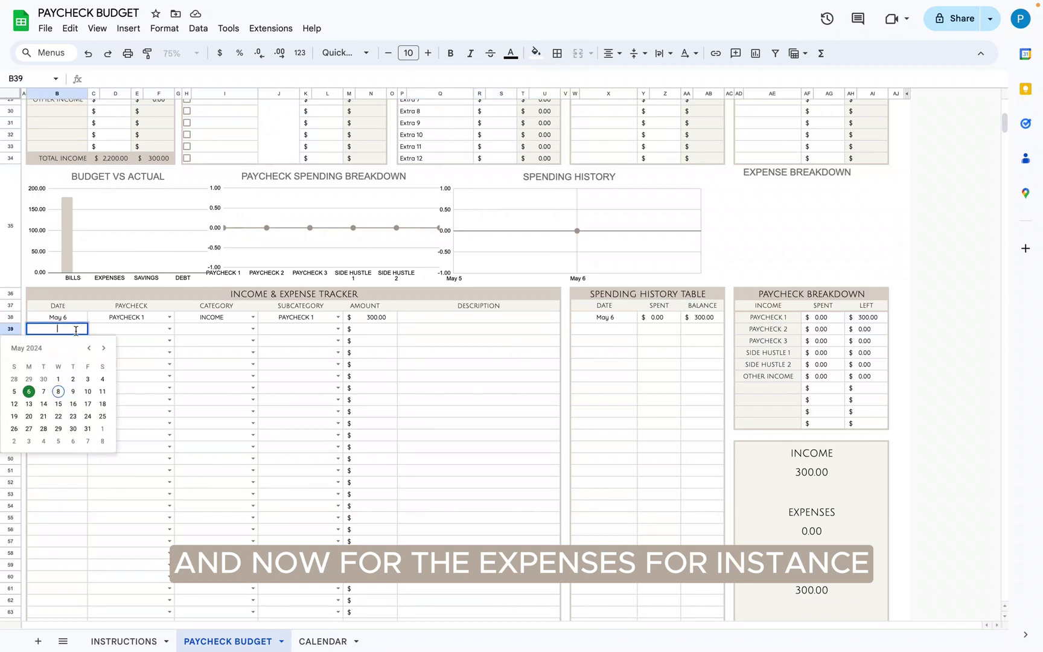
{"action": "left_click", "coordinate": [45, 390]}
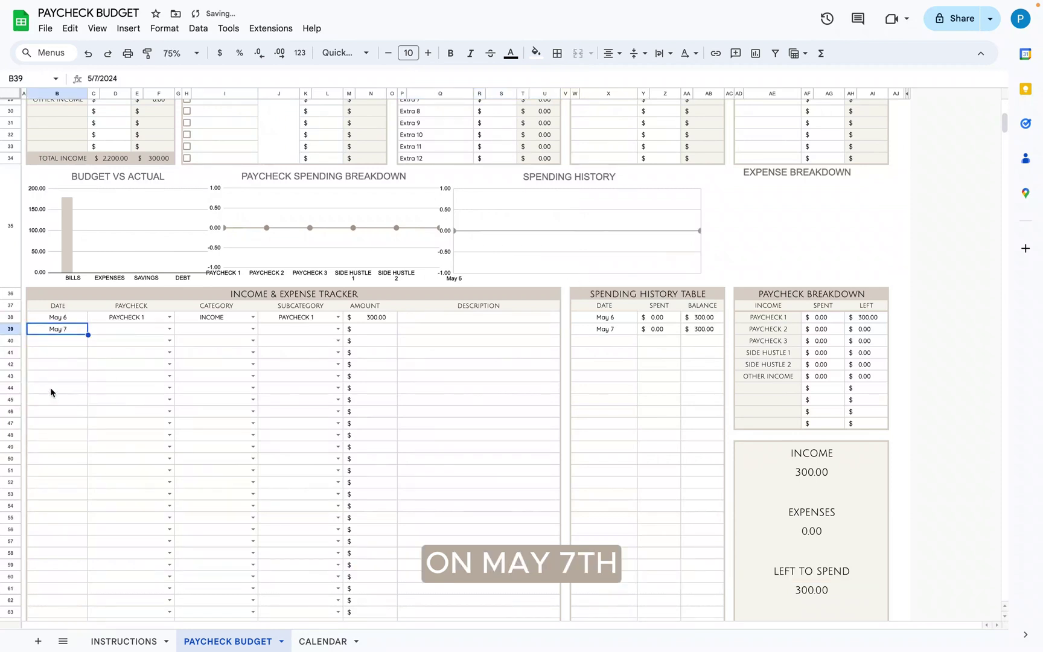
{"action": "left_click", "coordinate": [169, 329]}
{"action": "left_click", "coordinate": [155, 343]}
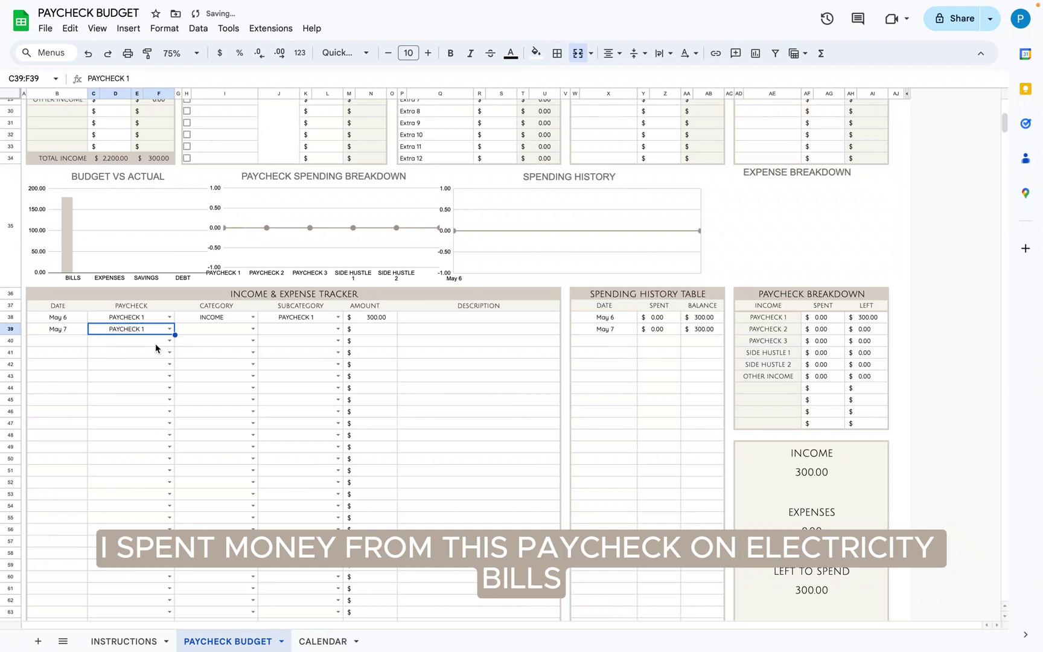
- Give the May 7 tracker entry the category BILLS, subcategory Electricity and an amount of 50
{"action": "left_click", "coordinate": [252, 329]}
{"action": "left_click", "coordinate": [191, 360]}
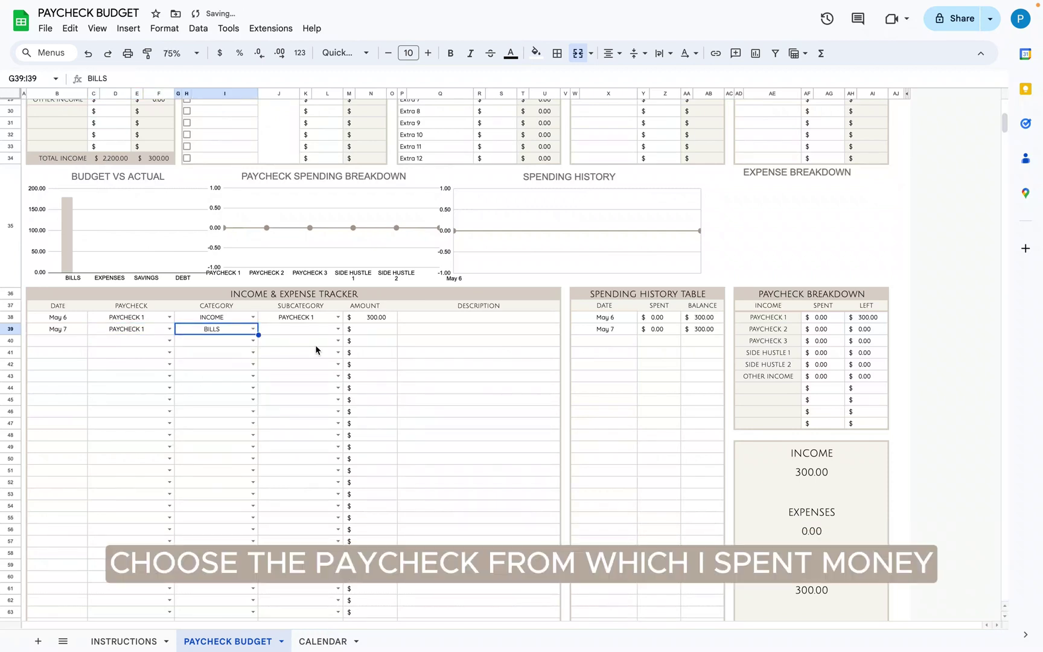
{"action": "left_click", "coordinate": [338, 329]}
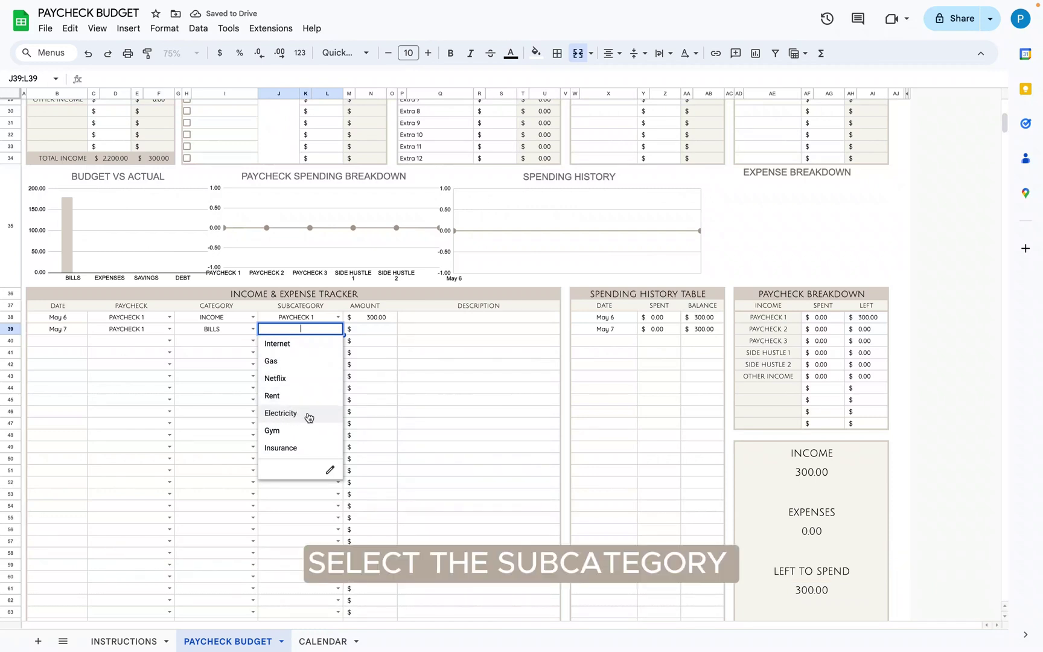
{"action": "left_click", "coordinate": [304, 414]}
{"action": "left_click", "coordinate": [377, 334]}
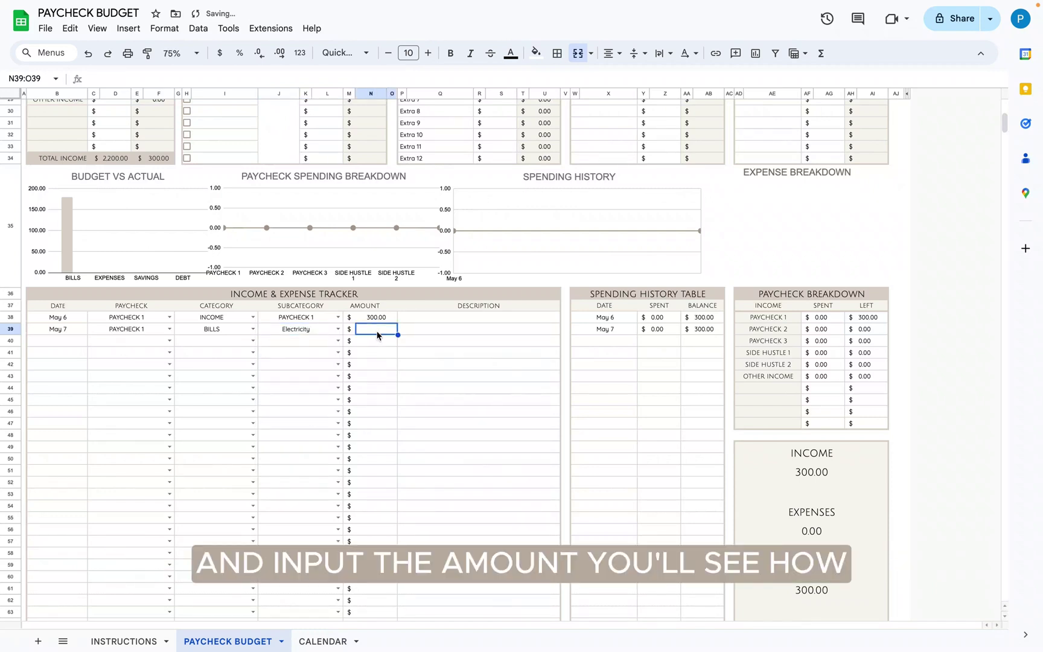
{"action": "type", "text": "50"}
{"action": "key", "text": "Return"}
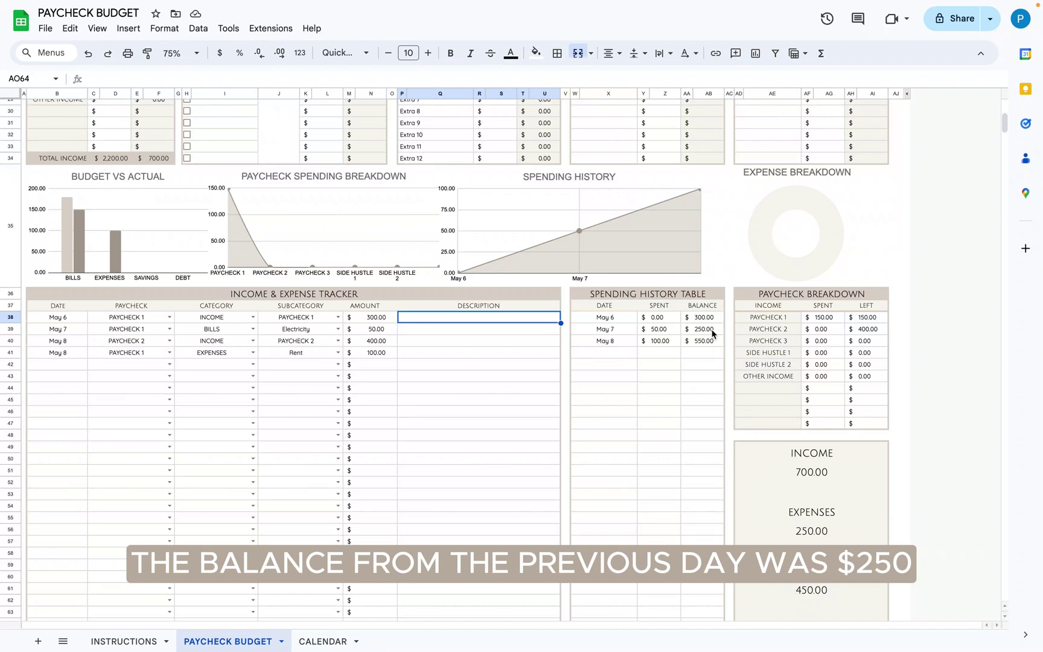
- Examine the May 7 balance in the spending history alongside the May 8 income and rent entries in the tracker
{"action": "left_click", "coordinate": [711, 330]}
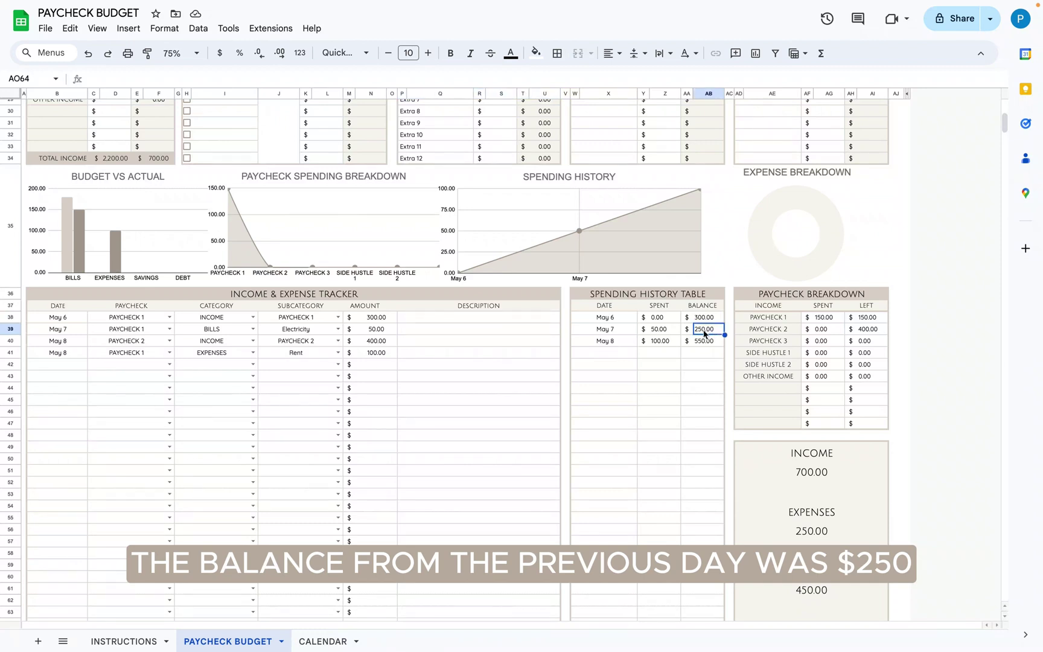
{"action": "left_click", "coordinate": [389, 341]}
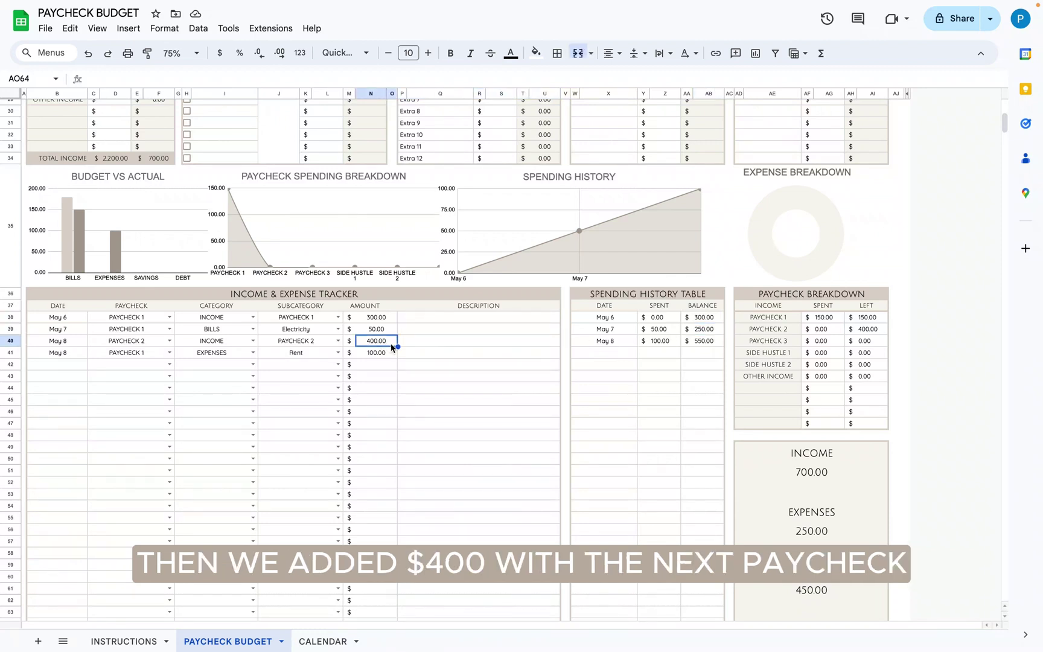
{"action": "left_click", "coordinate": [390, 352]}
{"action": "left_click_drag", "start_coordinate": [390, 352], "coordinate": [70, 357]}
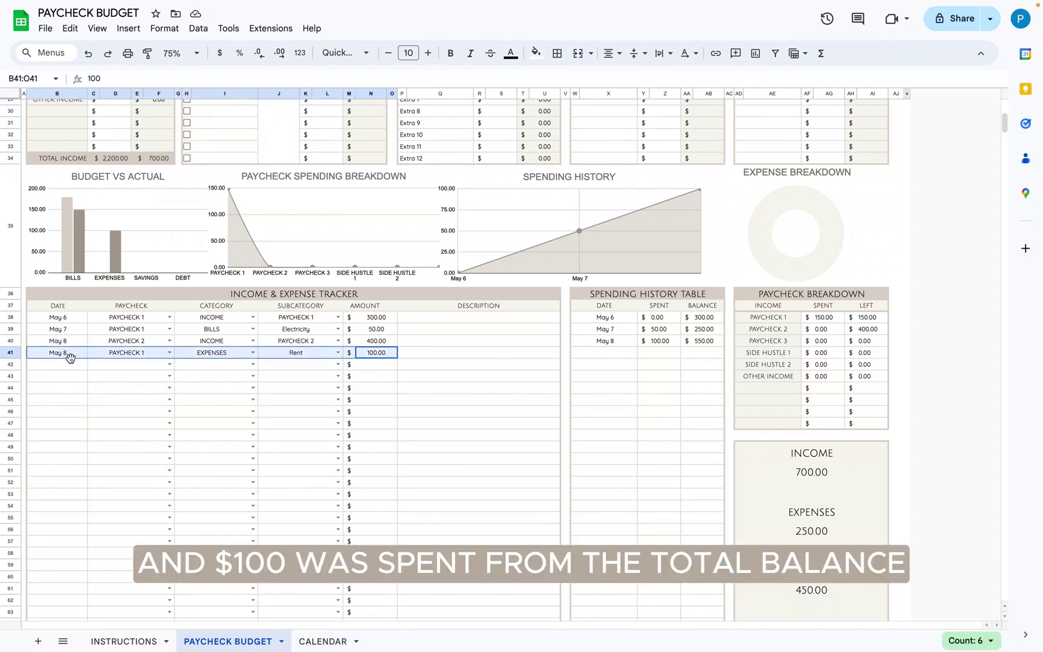
{"action": "left_click", "coordinate": [108, 367]}
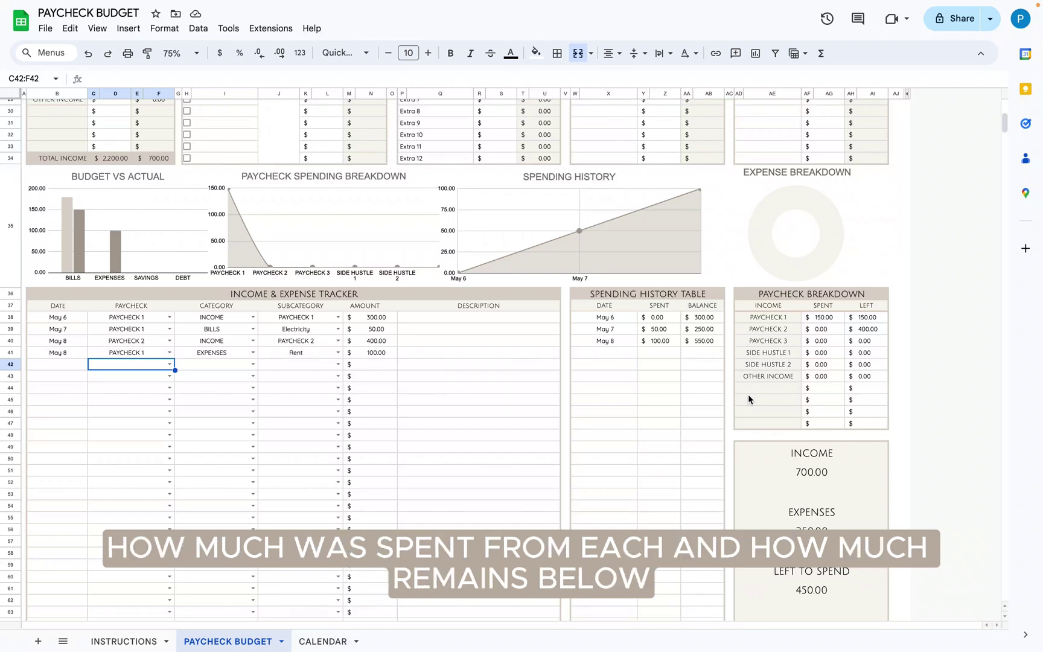
- Review the overall budget summary and the actual amounts in the Bills and Expenses tables
{"action": "scroll", "coordinate": [904, 367], "scroll_direction": "down", "scroll_amount": 5}
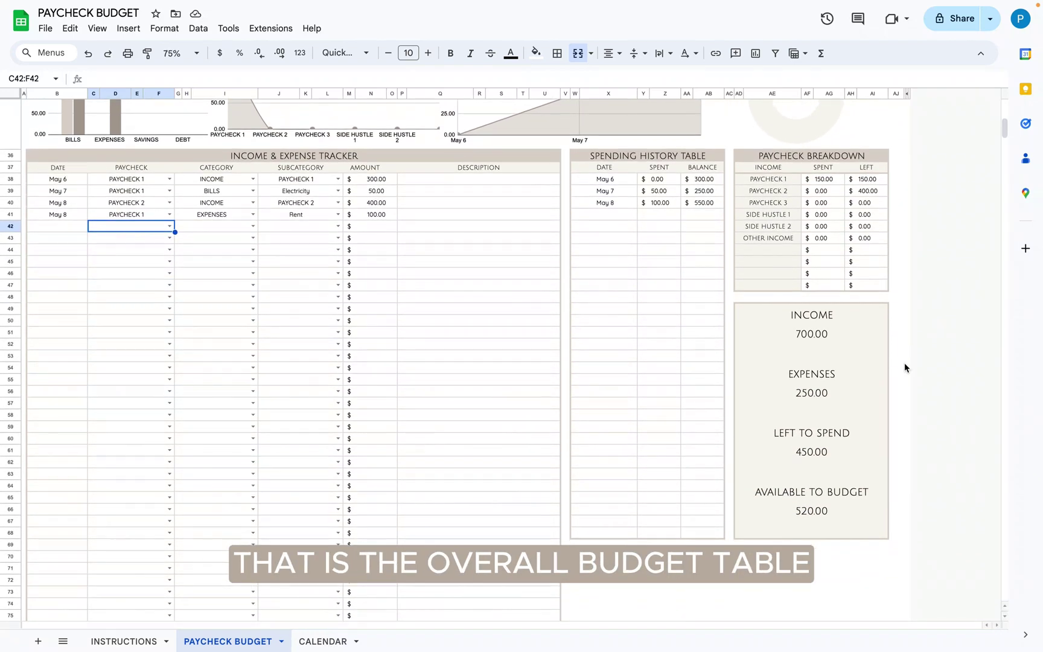
{"action": "scroll", "coordinate": [897, 363], "scroll_direction": "up", "scroll_amount": 15}
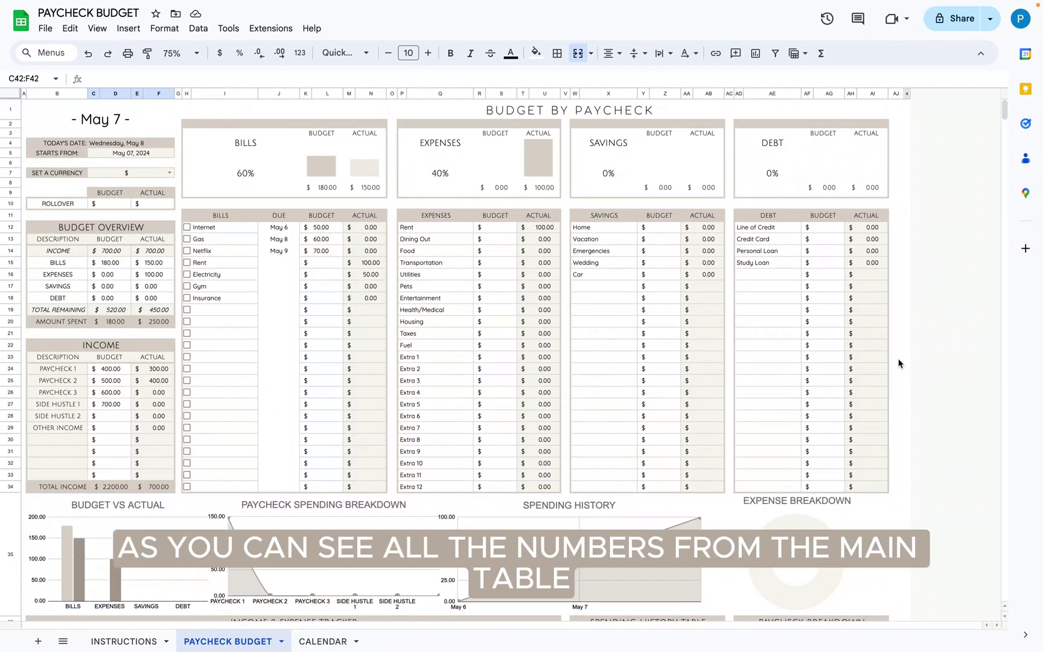
{"action": "left_click_drag", "start_coordinate": [369, 228], "coordinate": [371, 322]}
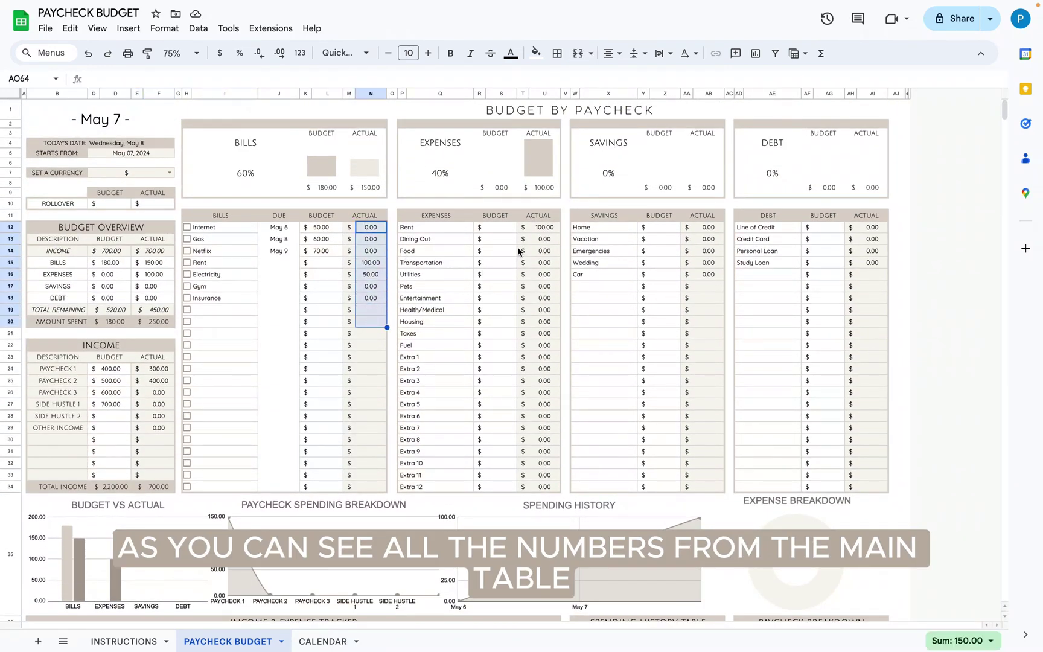
{"action": "left_click_drag", "start_coordinate": [544, 228], "coordinate": [545, 369]}
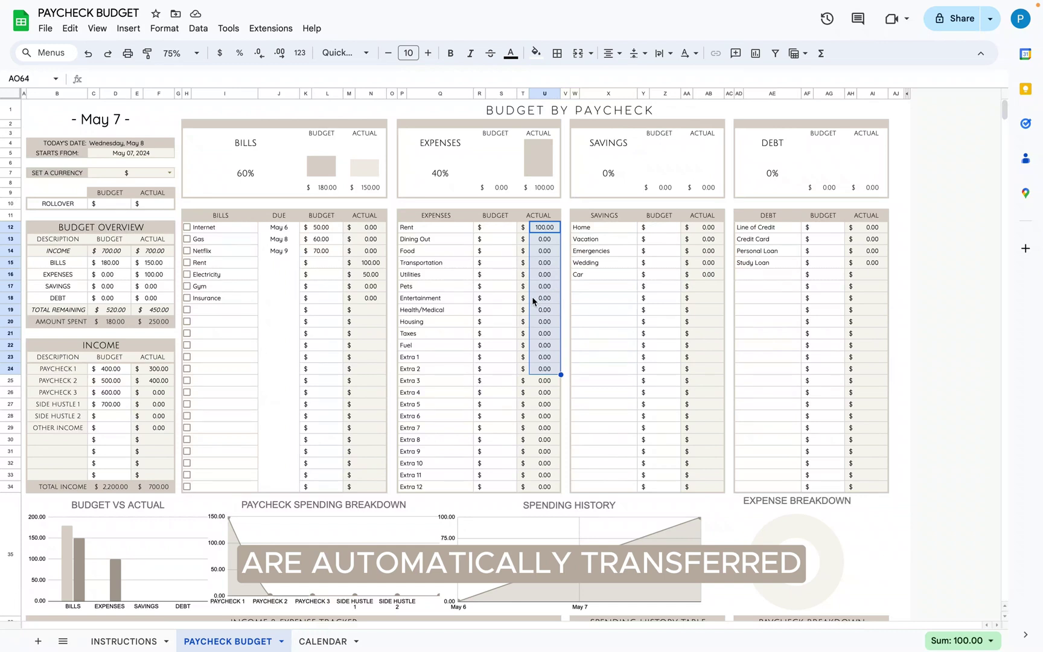
{"action": "left_click", "coordinate": [326, 310]}
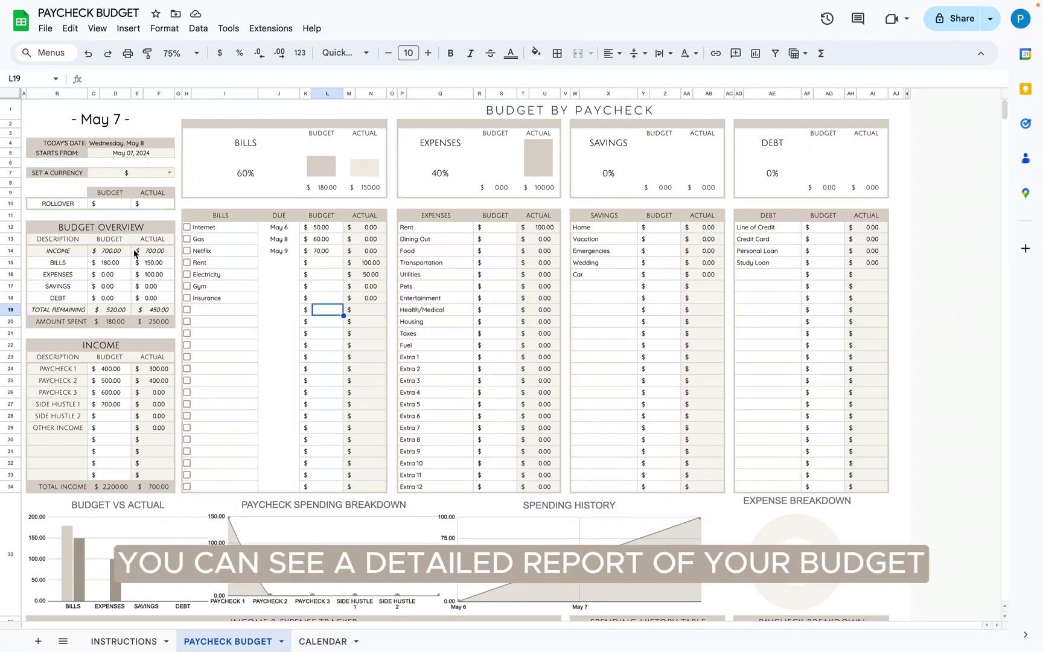
- Enter 400 as the budgeted rollover amount and select the actual rollover cell
{"action": "left_click", "coordinate": [118, 205]}
{"action": "type", "text": "400"}
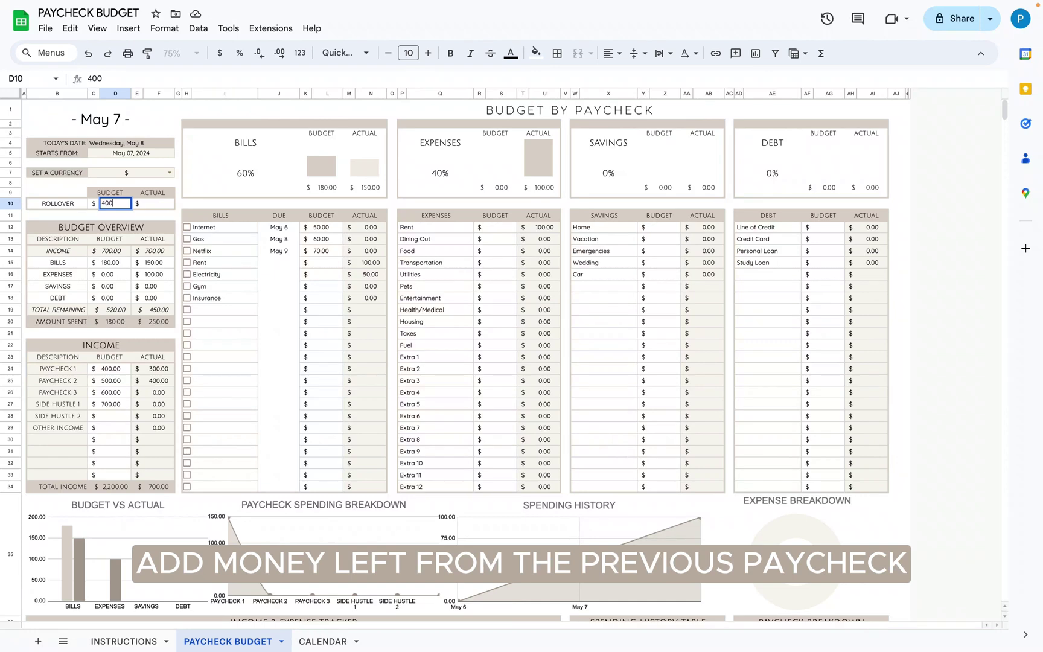
{"action": "key", "text": "Return"}
{"action": "left_click", "coordinate": [148, 205]}
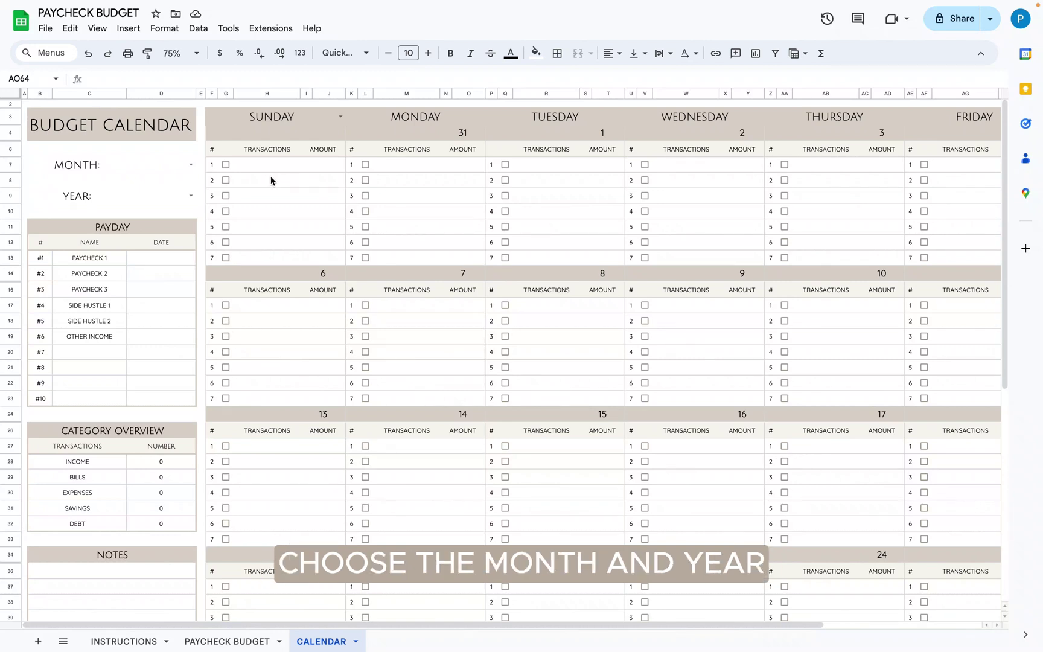
- Set the budget calendar's month to MAY and year to 2024, with the sheet zoom at 75%
{"action": "left_click", "coordinate": [191, 165]}
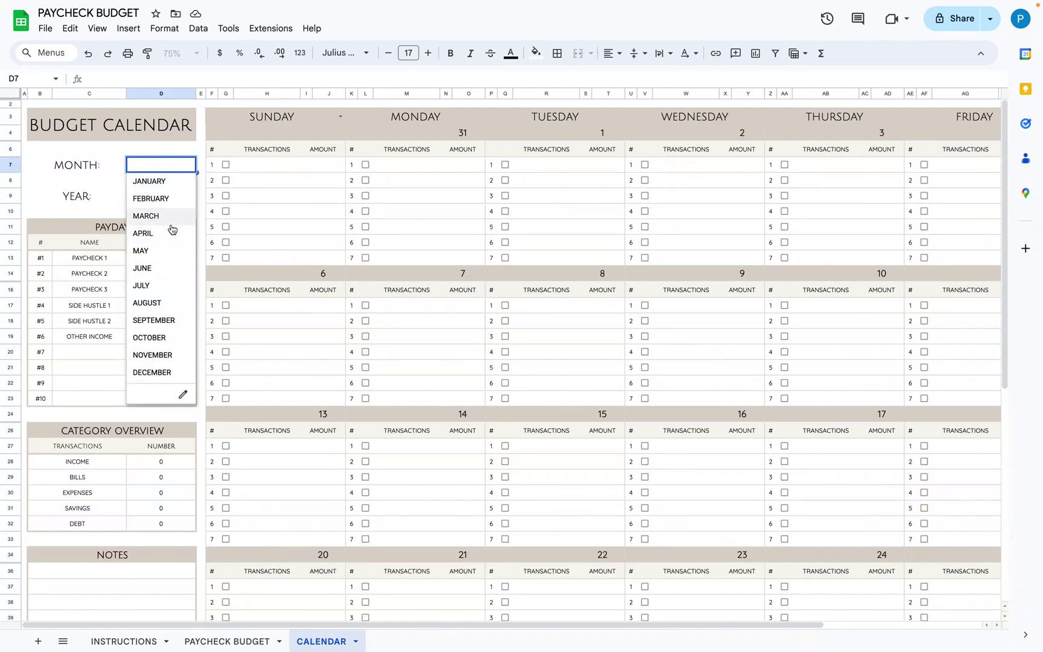
{"action": "left_click", "coordinate": [162, 250]}
{"action": "left_click", "coordinate": [187, 196]}
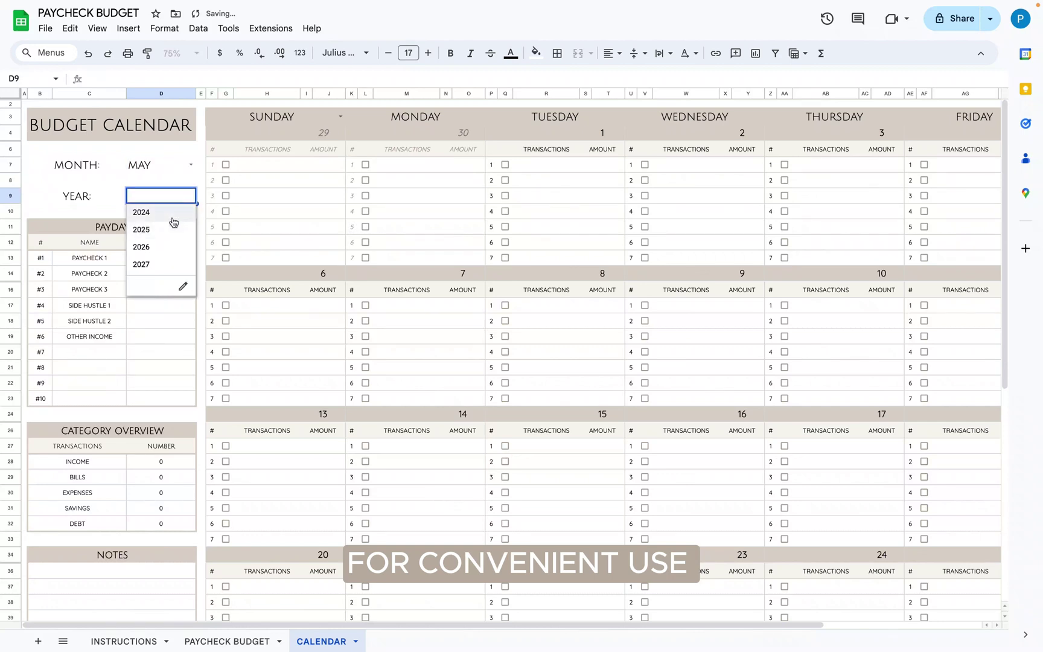
{"action": "left_click", "coordinate": [174, 214]}
{"action": "left_click", "coordinate": [196, 54]}
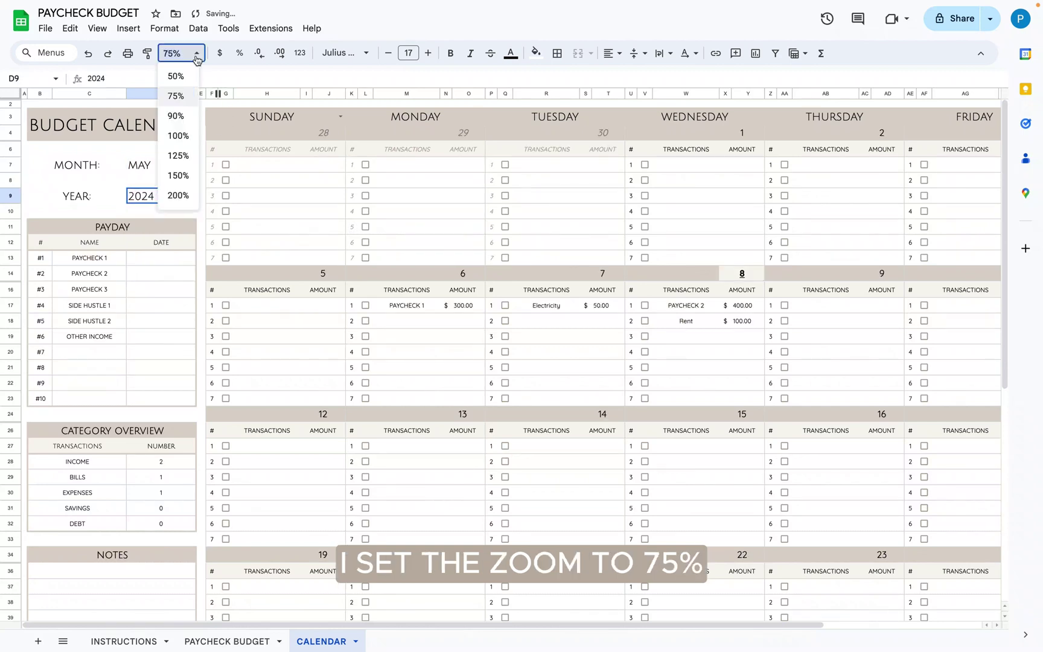
{"action": "left_click", "coordinate": [175, 96]}
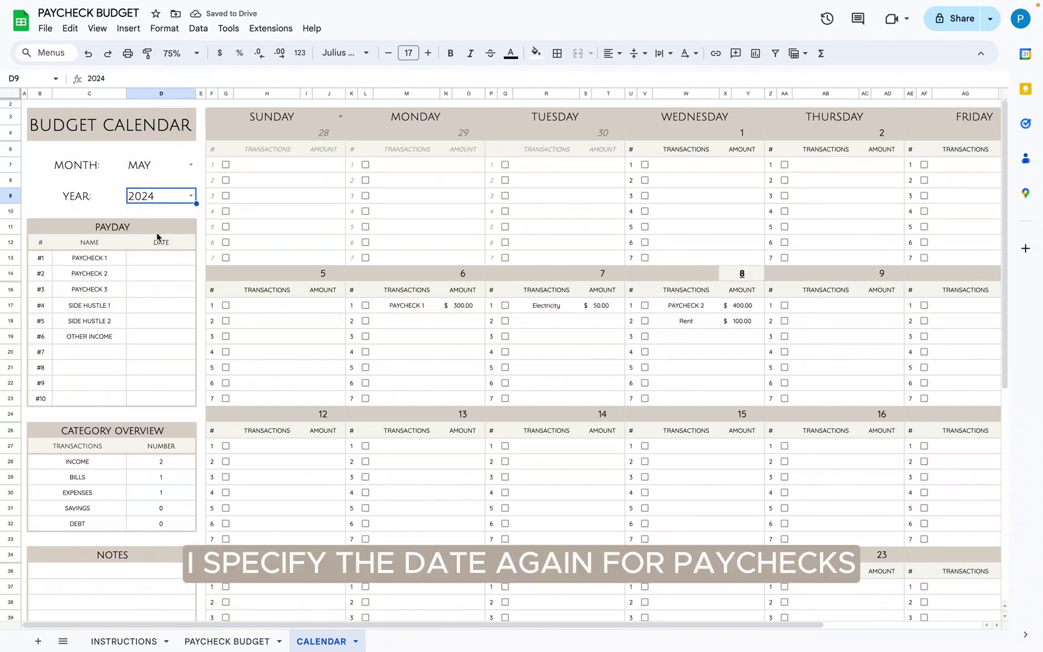
- Enter the payday dates in the calendar: May 8 for PAYCHECK 1, May 7 for PAYCHECK 2 and May 9 for PAYCHECK 3
{"action": "double_click", "coordinate": [155, 258]}
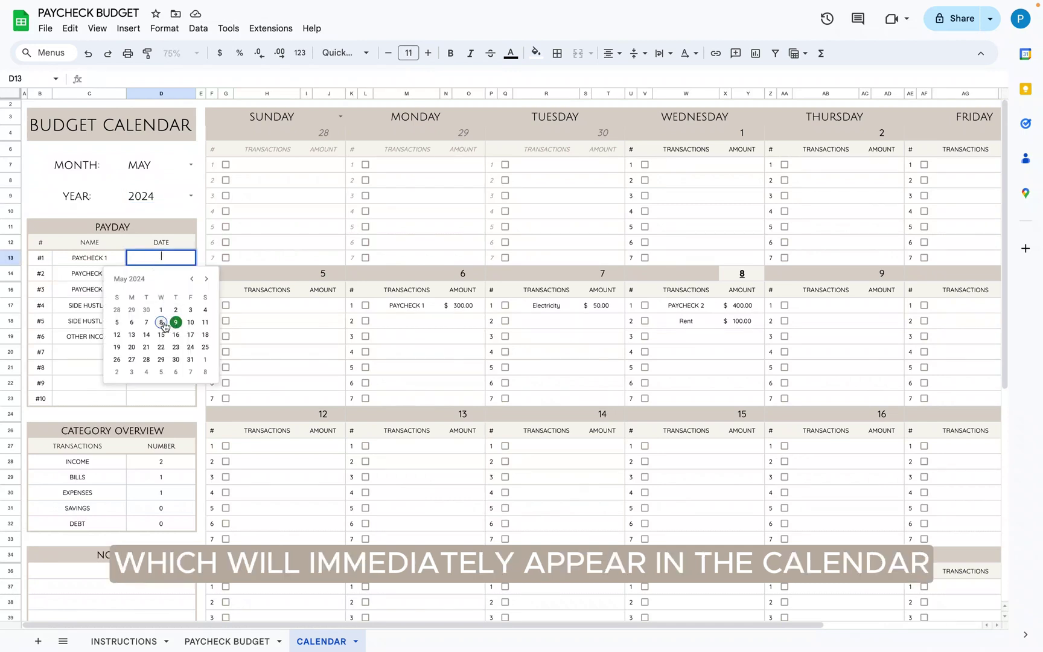
{"action": "left_click", "coordinate": [161, 322]}
{"action": "key", "text": "Return"}
{"action": "key", "text": "Return"}
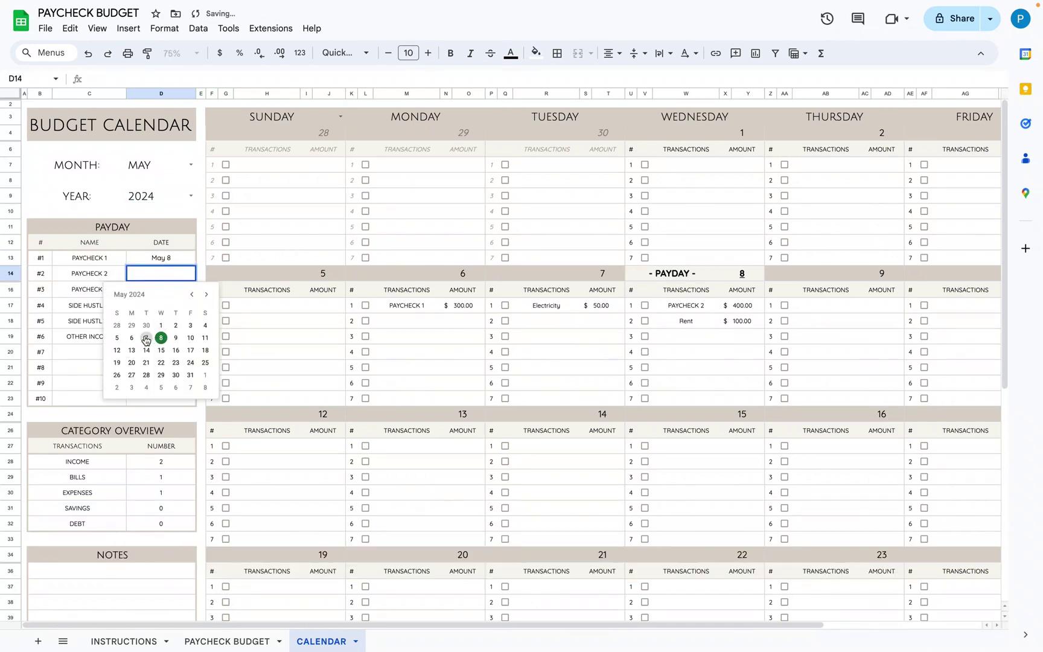
{"action": "left_click", "coordinate": [146, 337]}
{"action": "double_click", "coordinate": [168, 292]}
{"action": "left_click", "coordinate": [176, 354]}
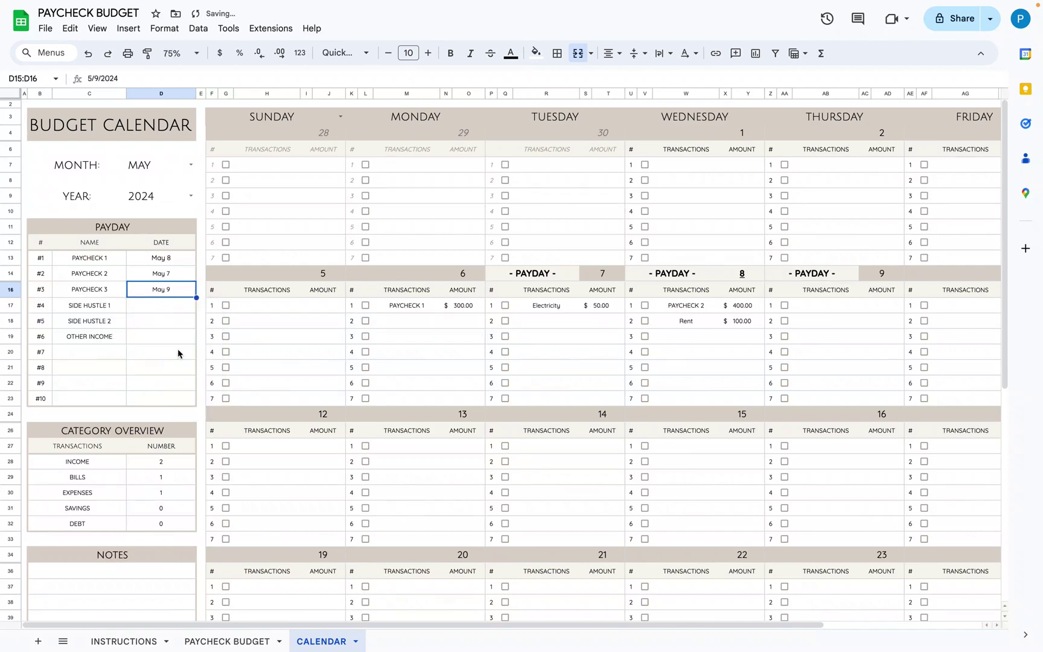
- Examine the transaction numbers per category in the calendar's Category Overview table
{"action": "scroll", "coordinate": [179, 354], "scroll_direction": "down", "scroll_amount": 3}
{"action": "left_click_drag", "start_coordinate": [160, 356], "coordinate": [164, 445]}
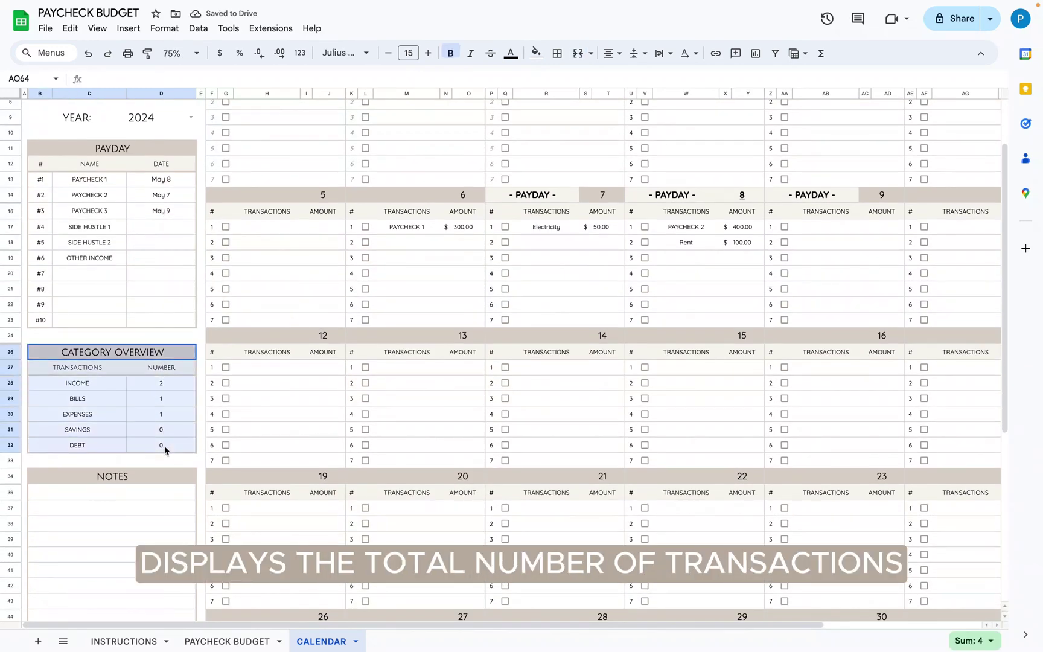
{"action": "left_click", "coordinate": [179, 388]}
{"action": "left_click", "coordinate": [174, 355]}
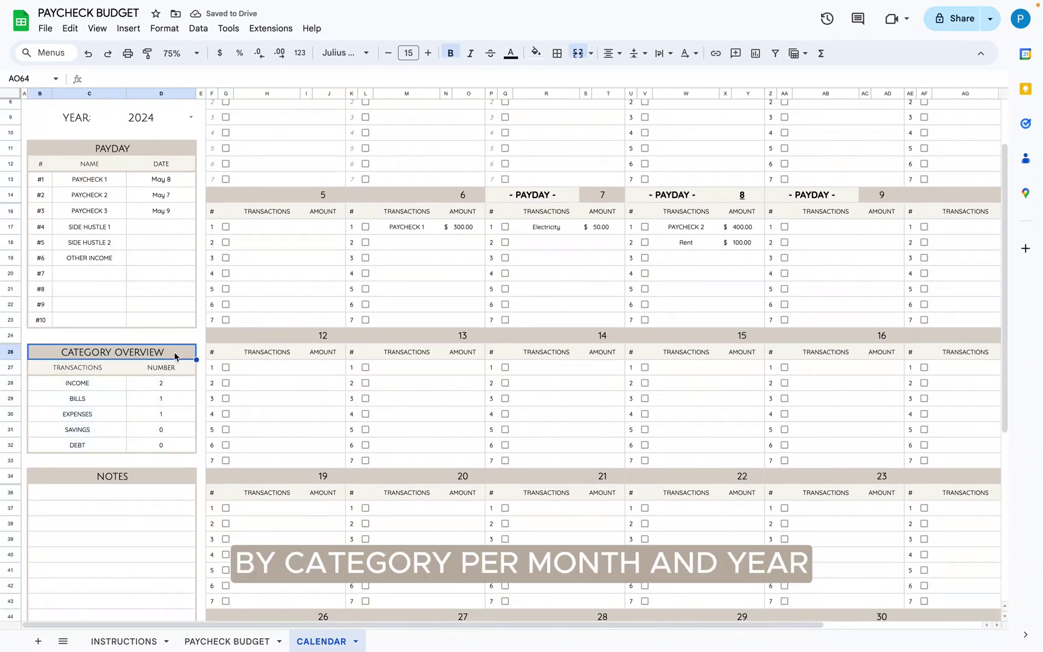
{"action": "scroll", "coordinate": [268, 336], "scroll_direction": "up", "scroll_amount": 3}
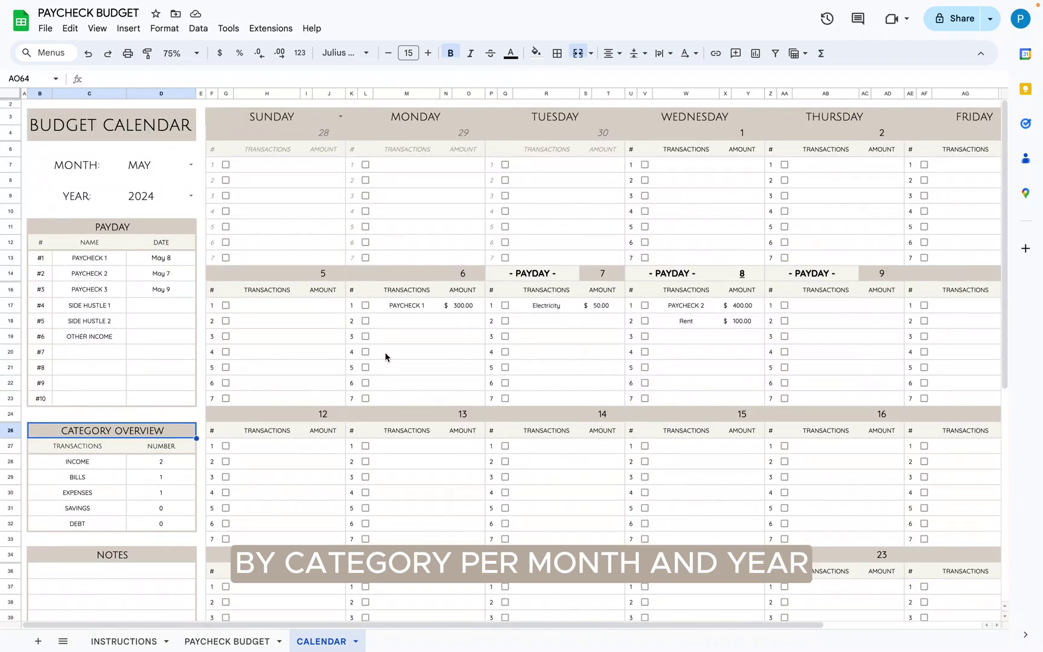
- Tick the calendar checkboxes for PAYCHECK 1, Electricity and PAYCHECK 2, and clear all three again
{"action": "left_click", "coordinate": [366, 305]}
{"action": "left_click", "coordinate": [503, 307]}
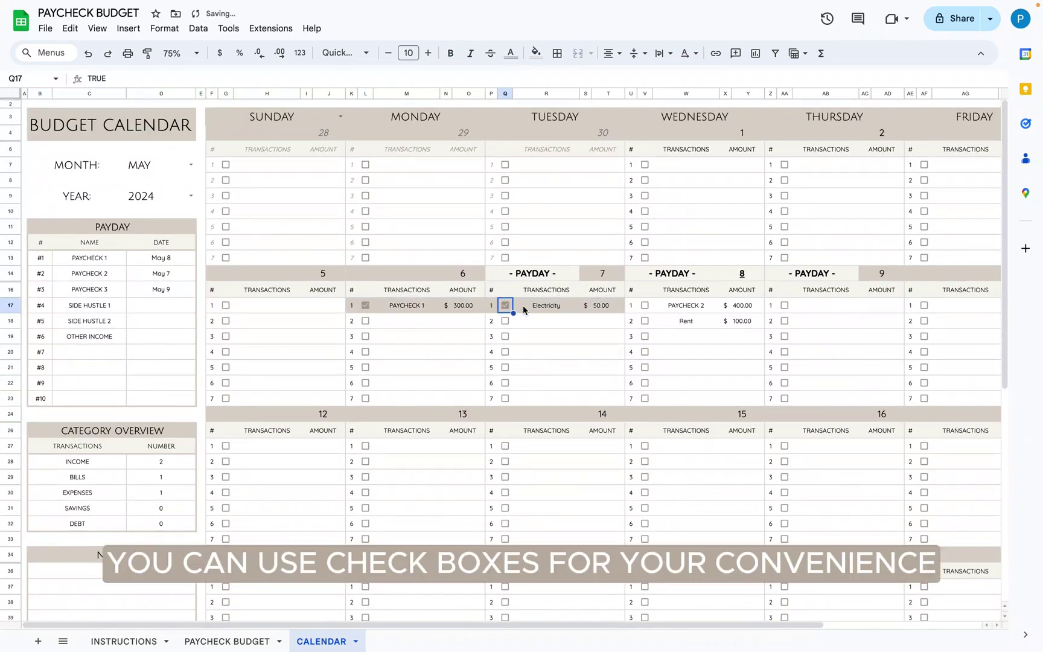
{"action": "left_click", "coordinate": [644, 306]}
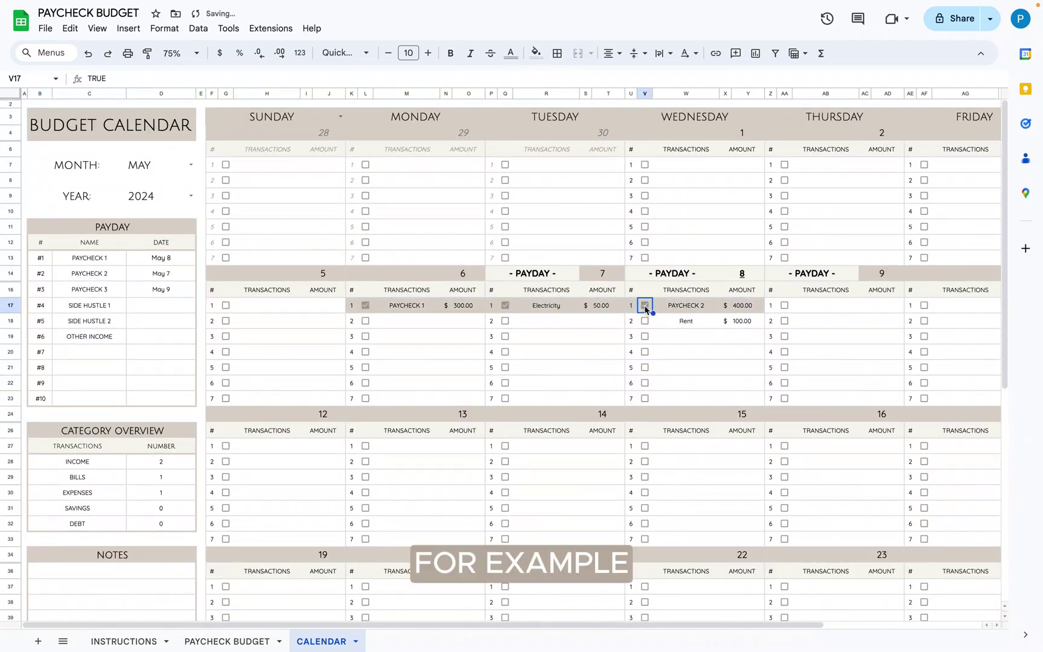
{"action": "left_click", "coordinate": [645, 305]}
{"action": "left_click", "coordinate": [504, 305]}
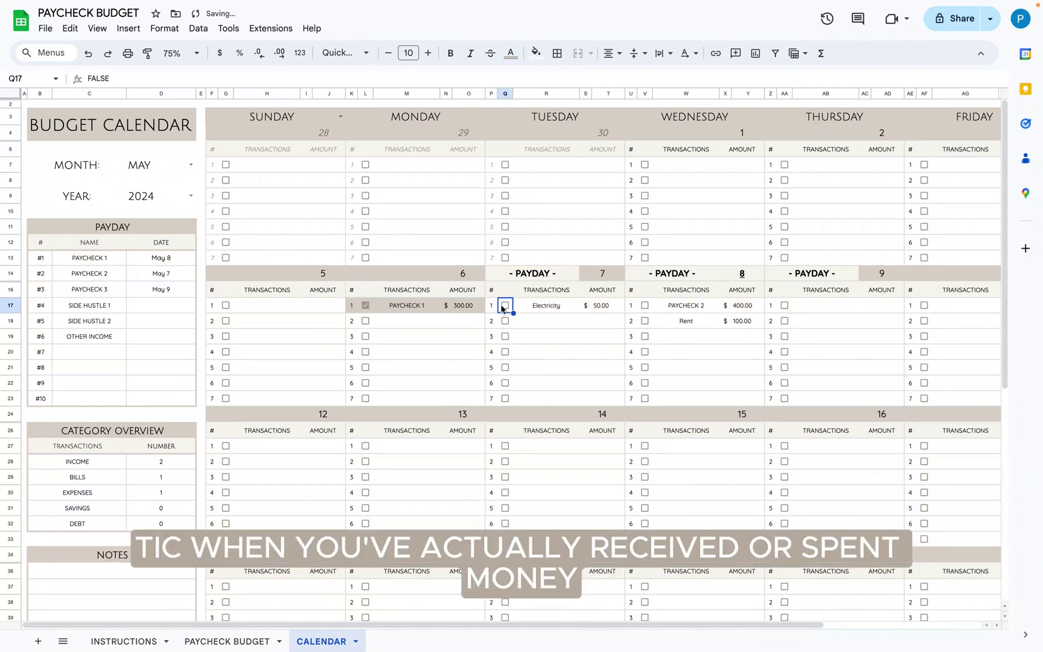
{"action": "left_click", "coordinate": [365, 306]}
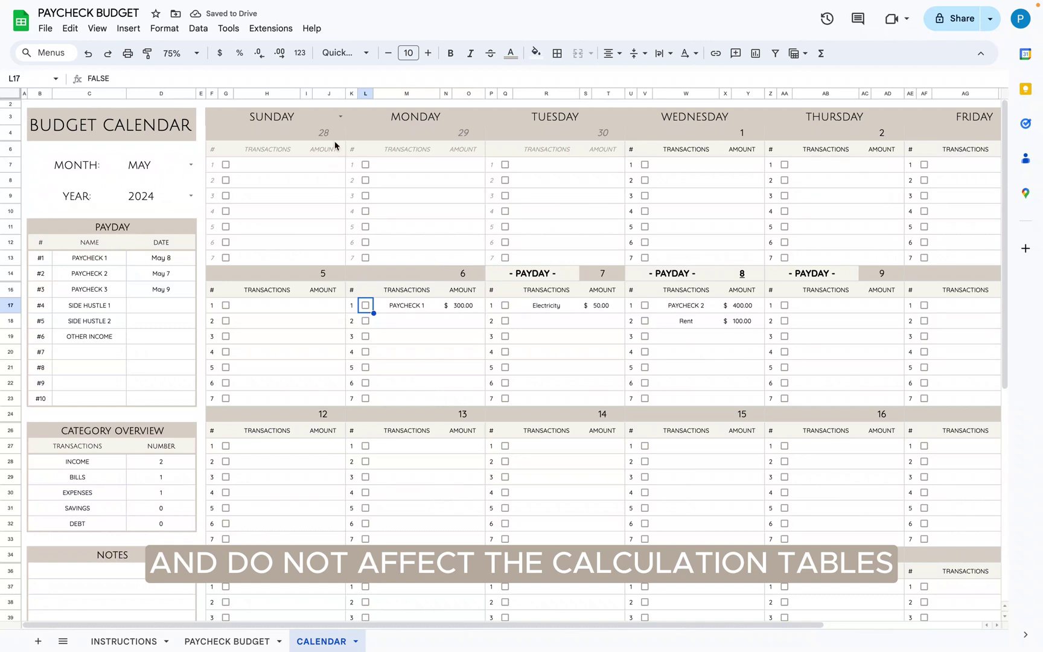
- Try MONDAY as the calendar's first weekday and set it back to SUNDAY
{"action": "left_click", "coordinate": [340, 117]}
{"action": "left_click", "coordinate": [306, 151]}
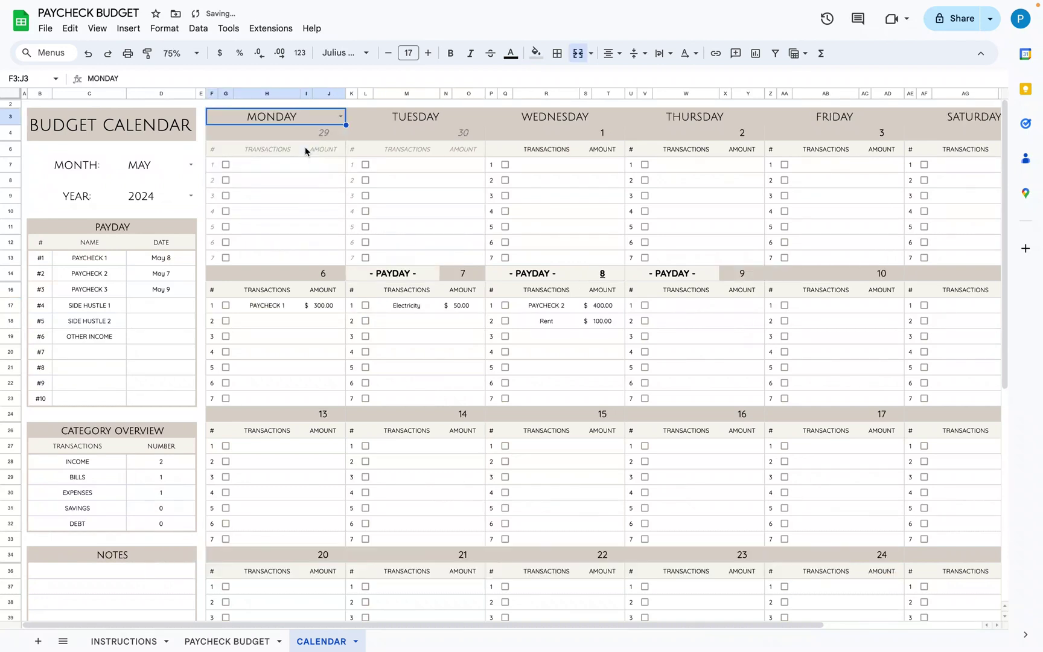
{"action": "left_click", "coordinate": [339, 117]}
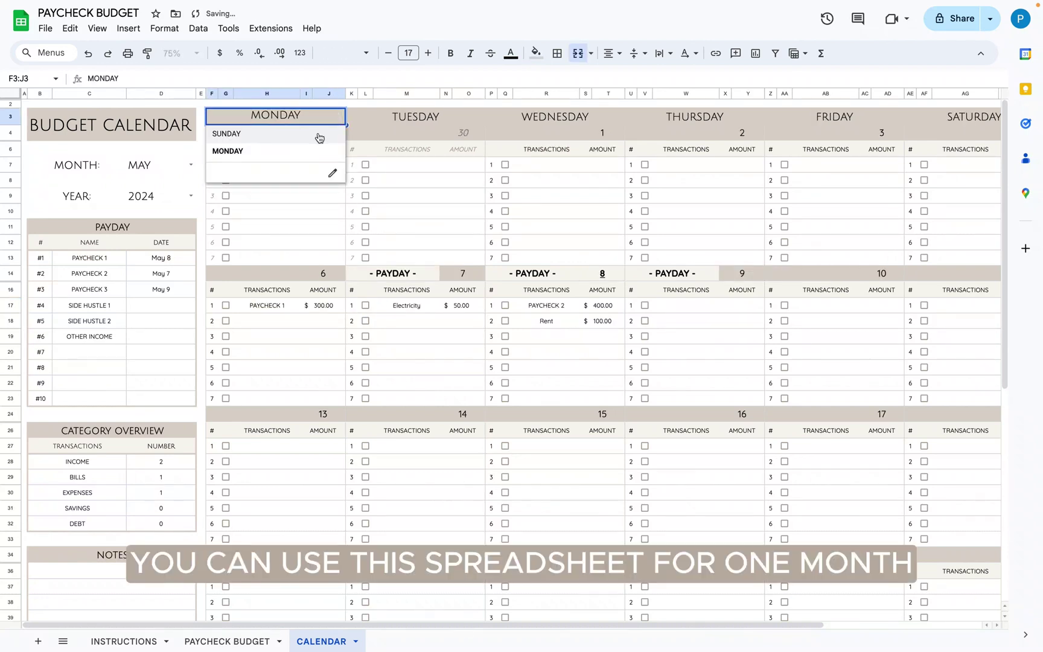
{"action": "left_click", "coordinate": [318, 134]}
- Try to edit the PAYCHECK 1 name in the calendar's Payday table and cancel the edit
{"action": "left_click", "coordinate": [89, 257]}
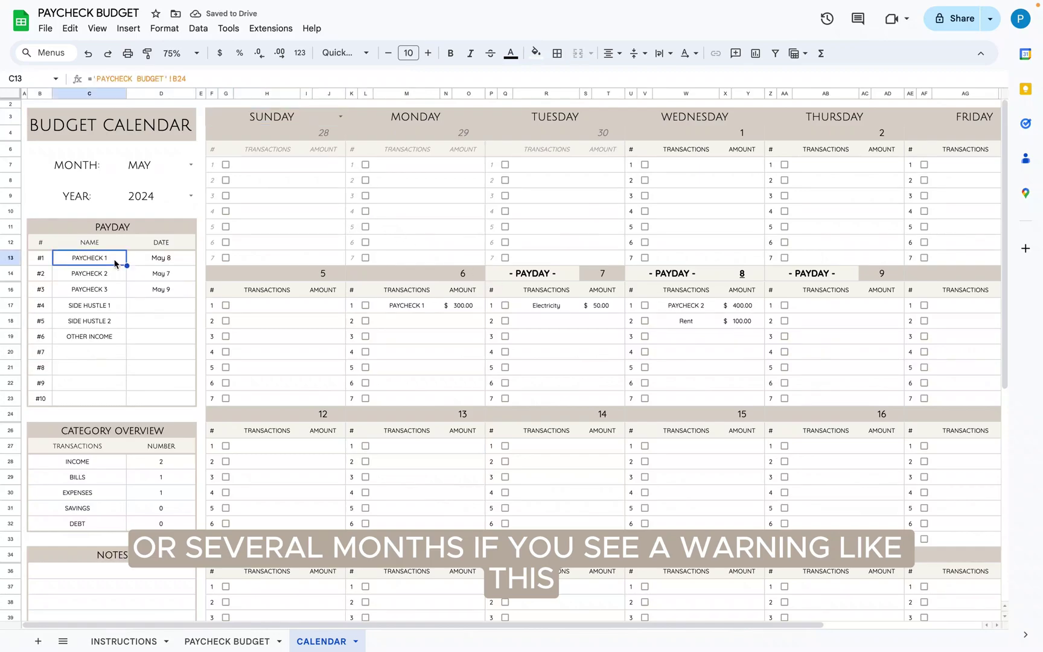
{"action": "double_click", "coordinate": [89, 258]}
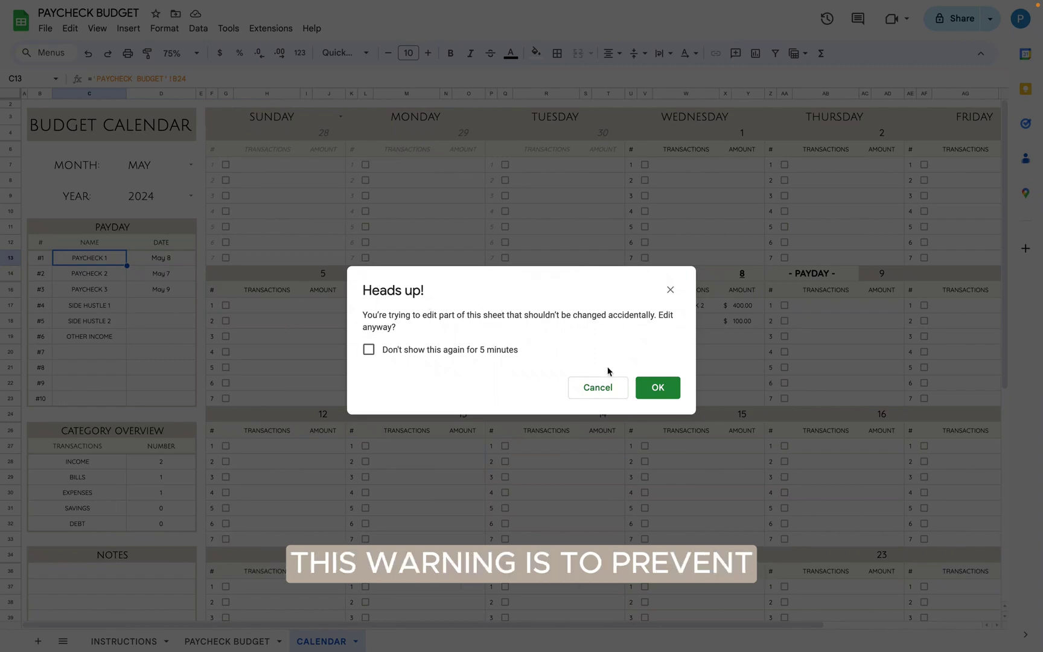
{"action": "left_click", "coordinate": [598, 389]}
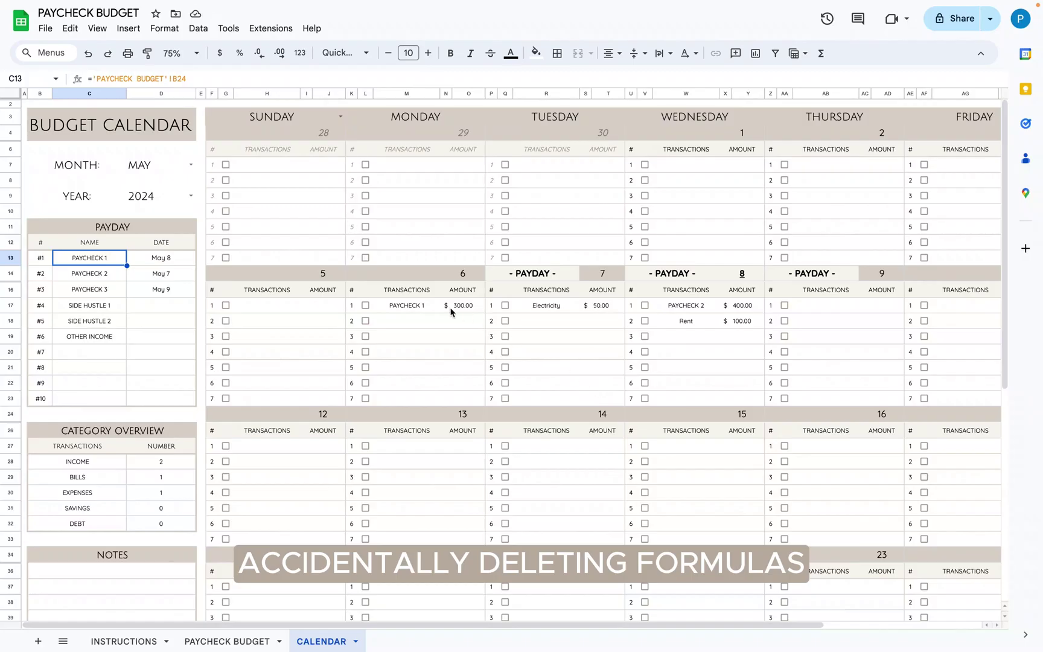